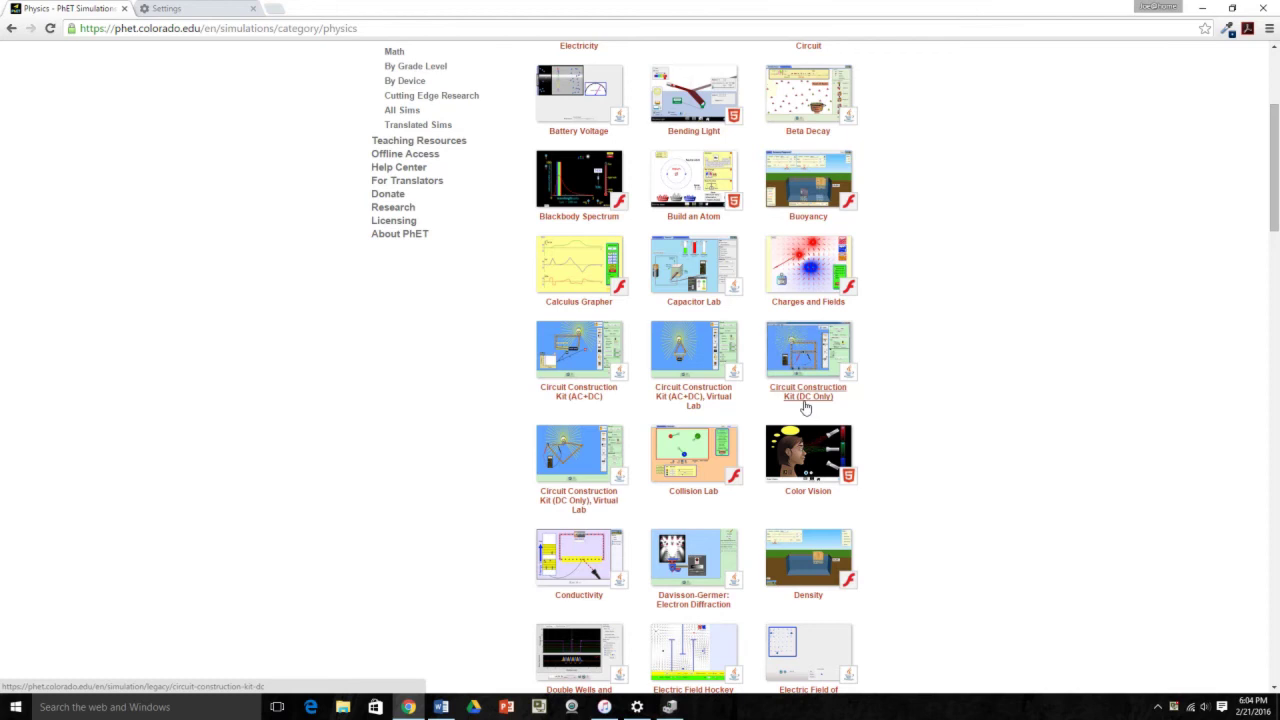
Open the Circuit Construction Kit (DC Only) page from the physics simulations grid.
{"action": "left_click", "coordinate": [820, 352]}
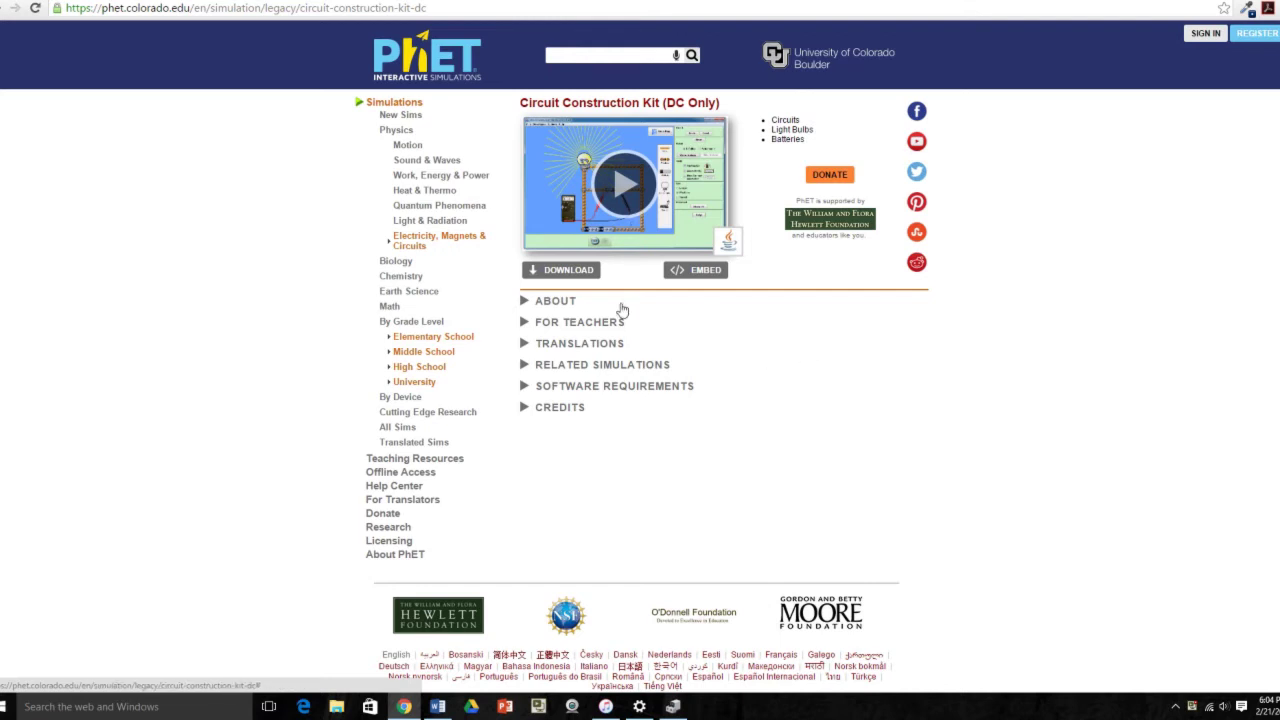
Download the Circuit Construction Kit (DC Only) .jar via Play Now and keep the file.
{"action": "left_click", "coordinate": [558, 272]}
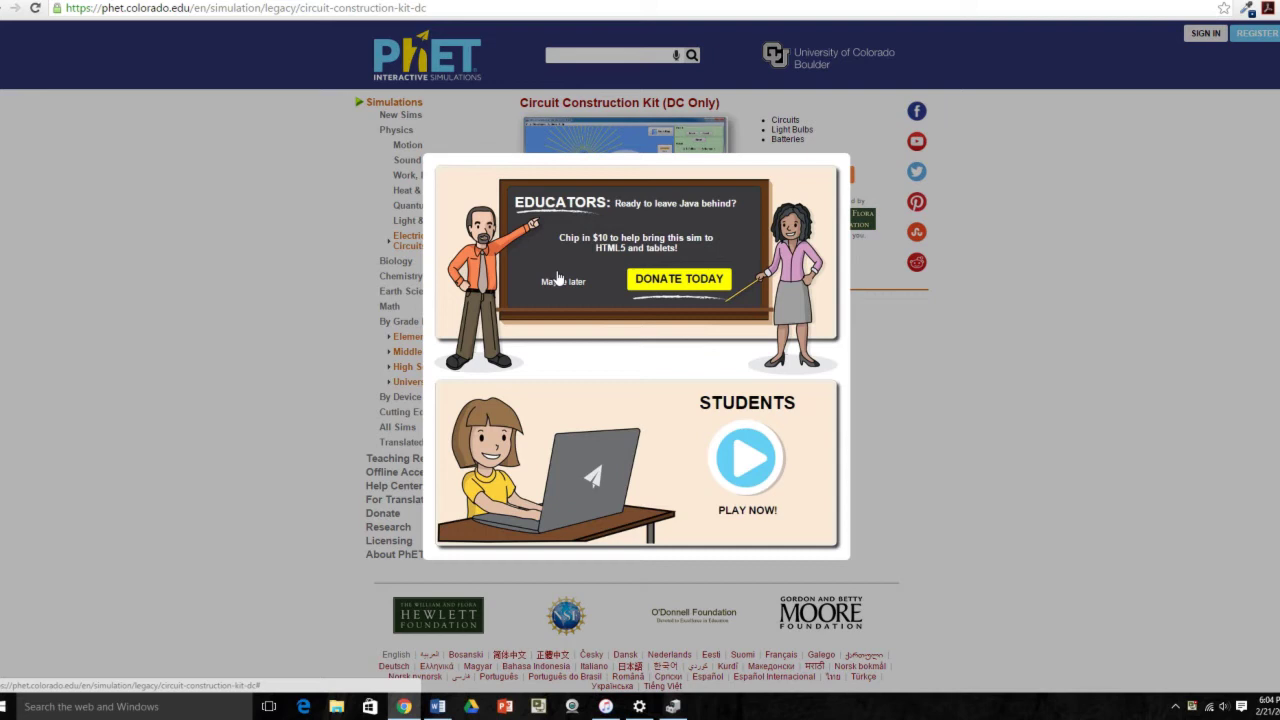
{"action": "left_click", "coordinate": [748, 461]}
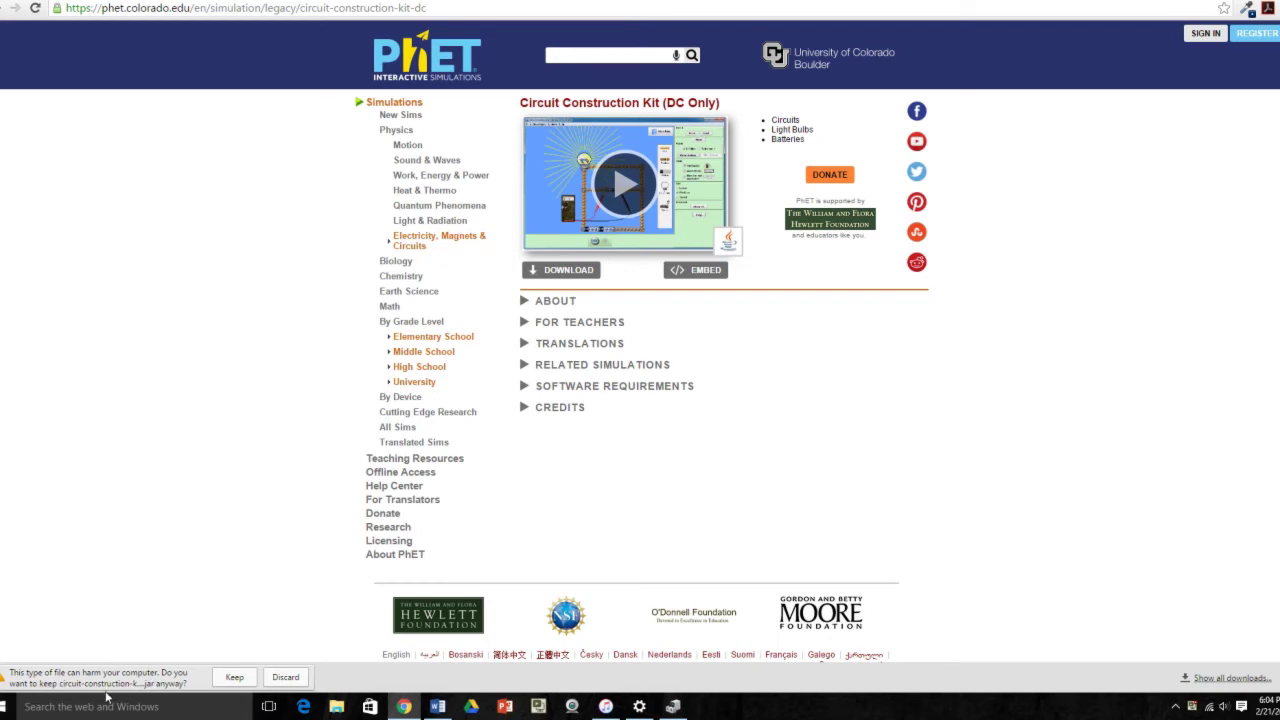
{"action": "left_click", "coordinate": [235, 677]}
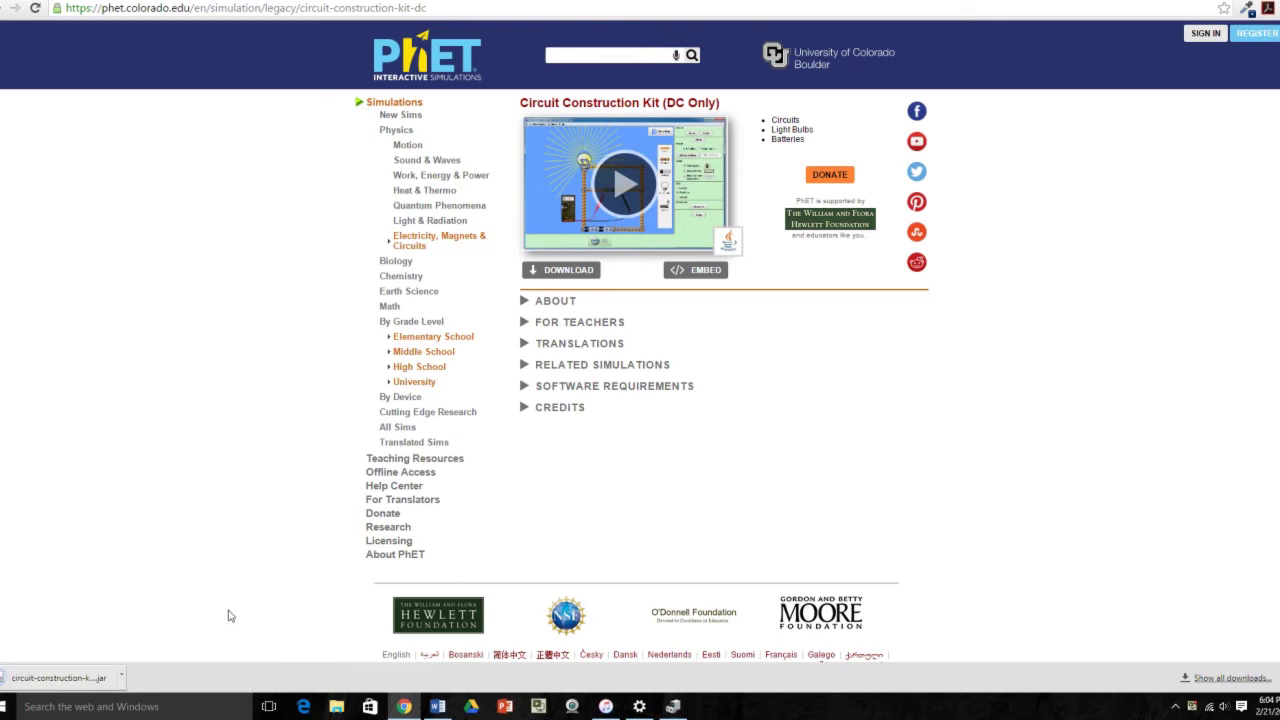
Launch the simulation maximized and place a battery and three separate light bulbs on the canvas.
{"action": "left_click", "coordinate": [35, 680]}
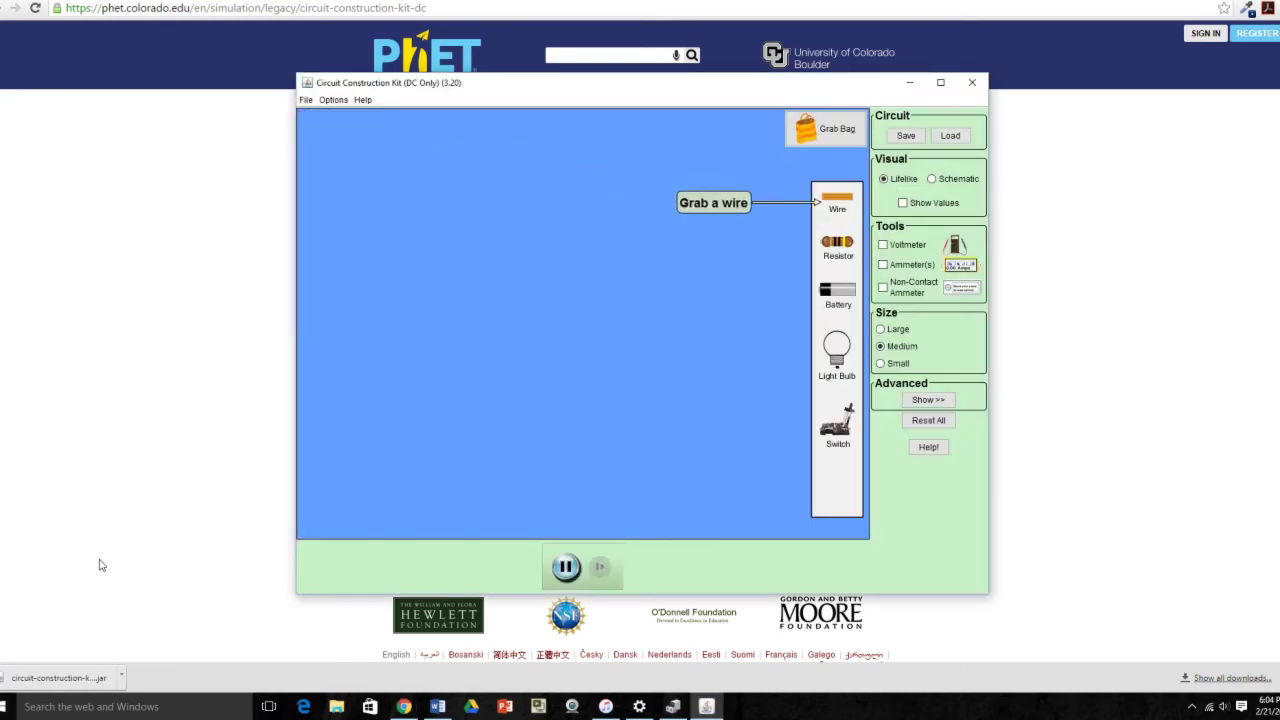
{"action": "left_click", "coordinate": [941, 84]}
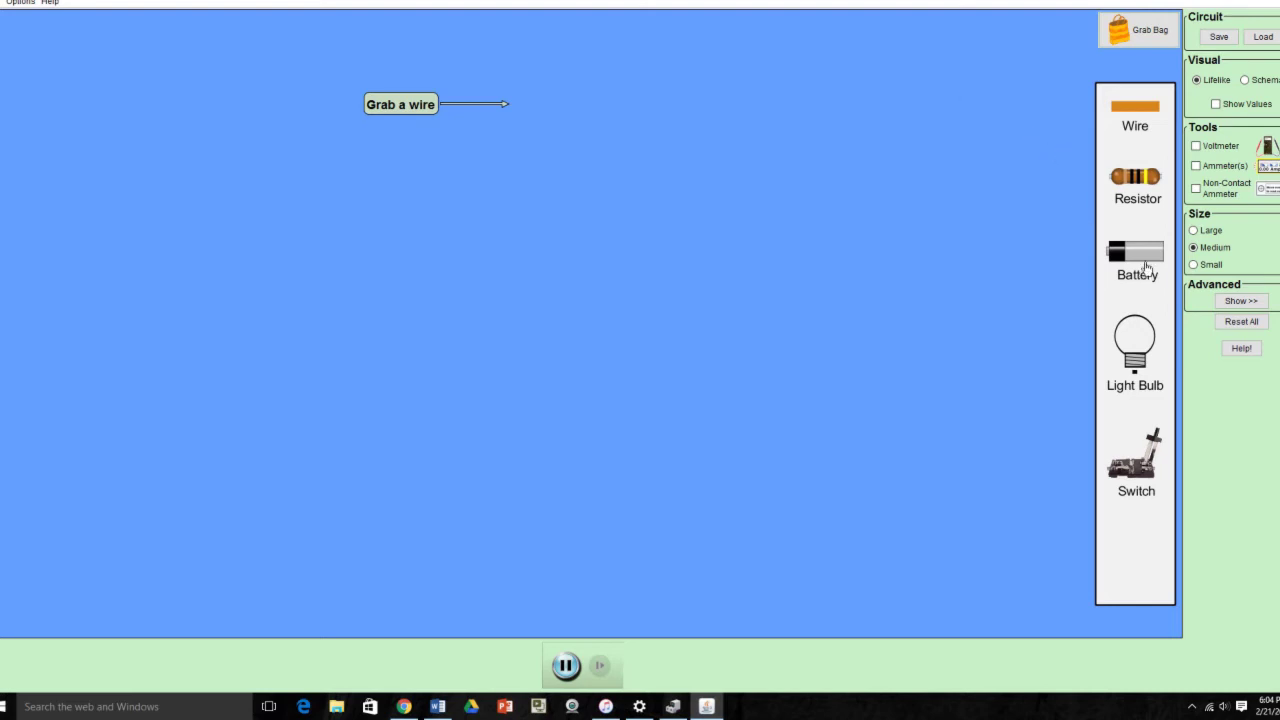
{"action": "left_click_drag", "start_coordinate": [1133, 257], "coordinate": [548, 146]}
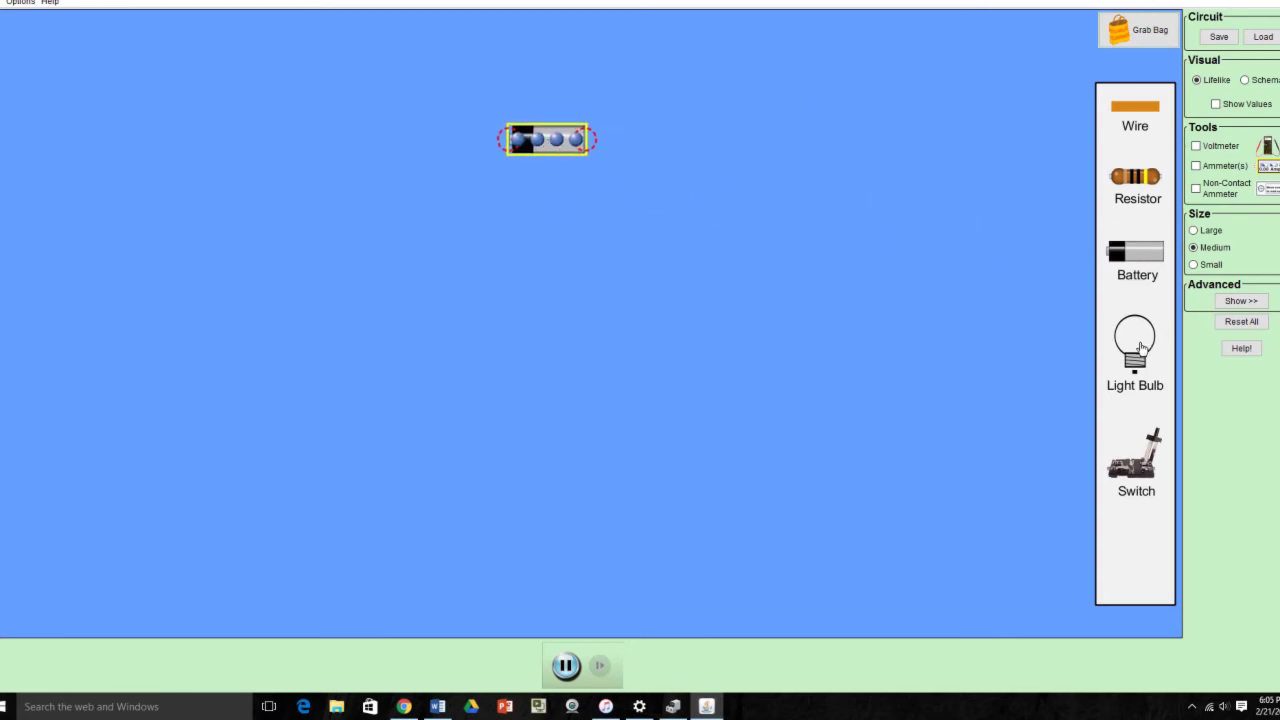
{"action": "left_click_drag", "start_coordinate": [1140, 347], "coordinate": [726, 332]}
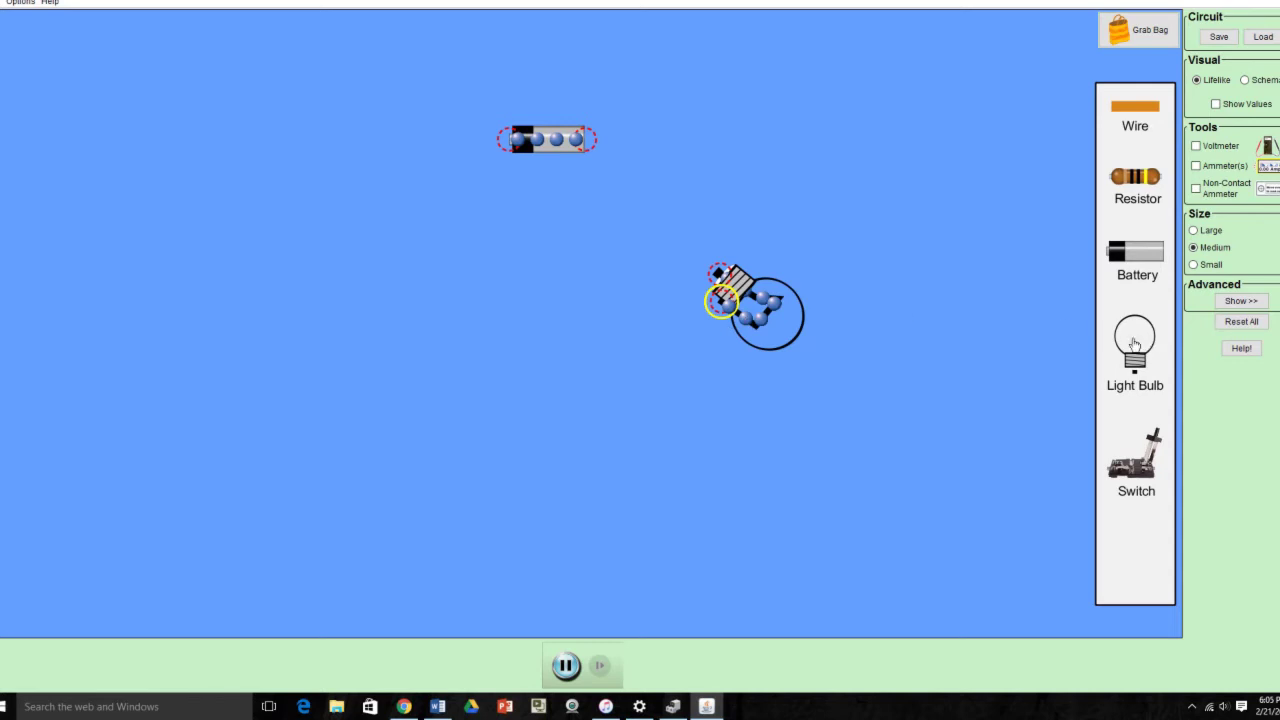
{"action": "left_click_drag", "start_coordinate": [1134, 344], "coordinate": [540, 455]}
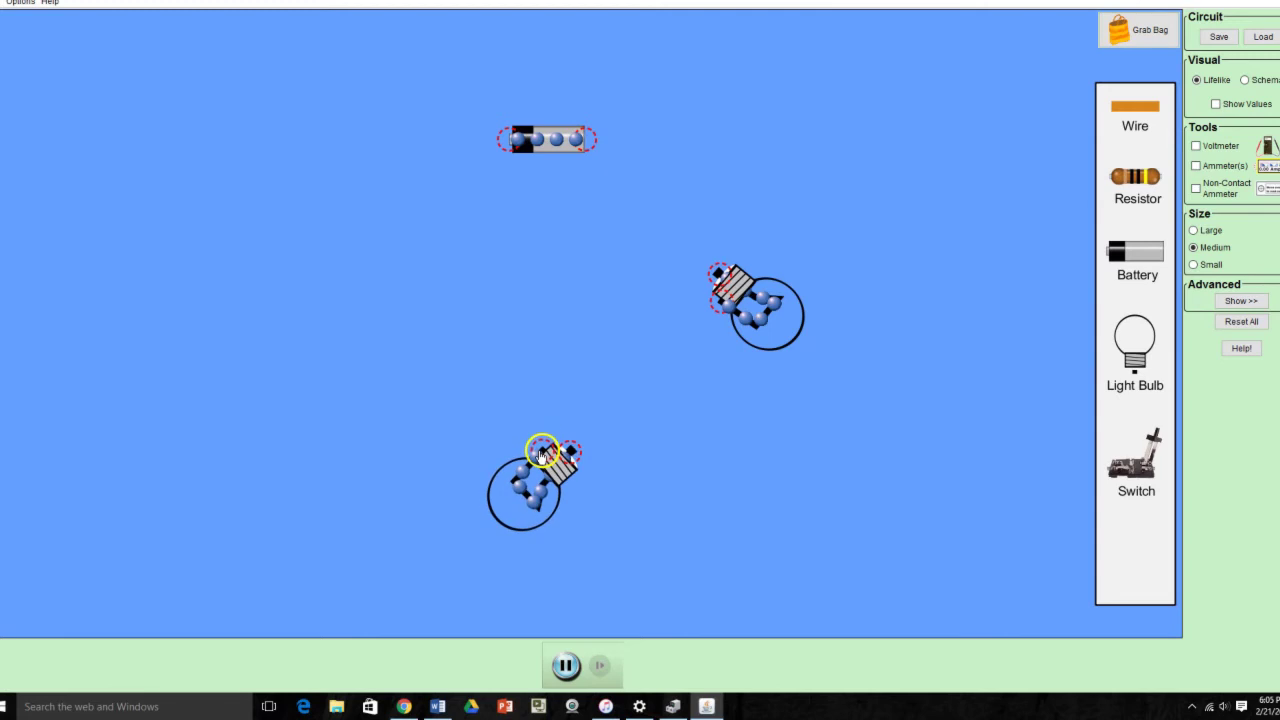
{"action": "left_click_drag", "start_coordinate": [1137, 345], "coordinate": [397, 298]}
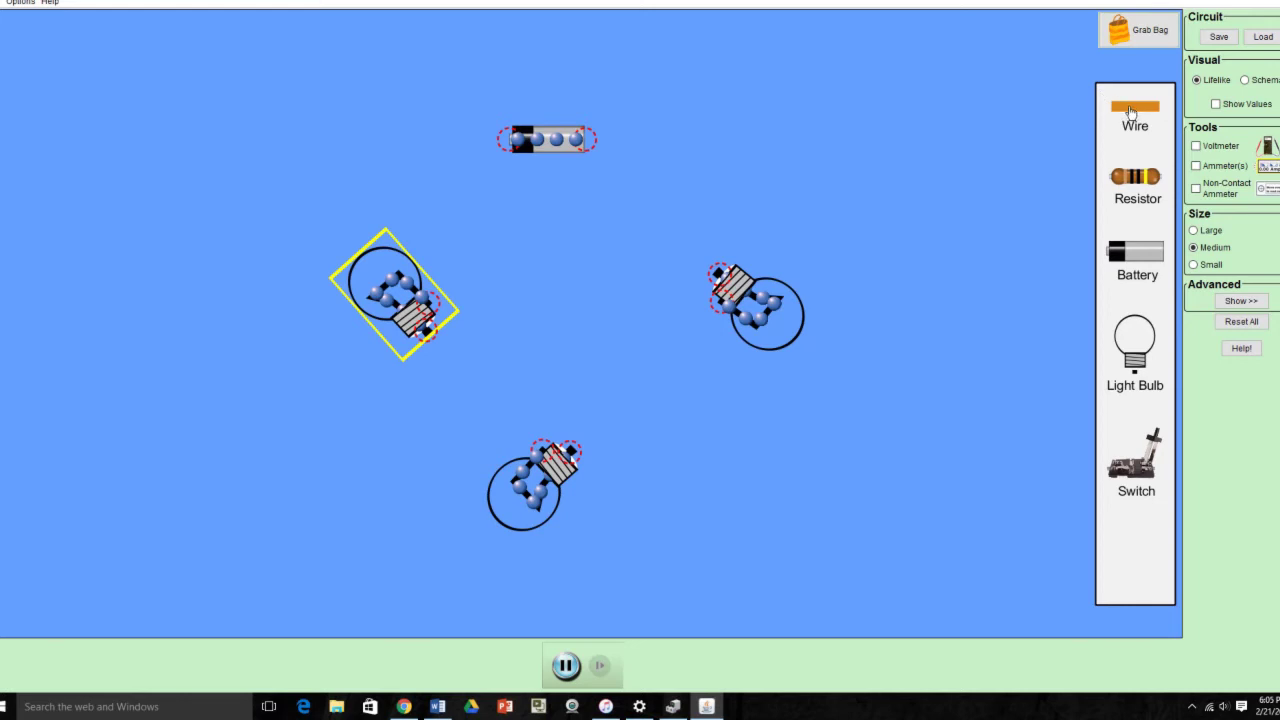
Wire battery, right bulb, bottom bulb and left bulb into one loop so all bulbs light.
{"action": "left_click_drag", "start_coordinate": [1131, 111], "coordinate": [623, 147]}
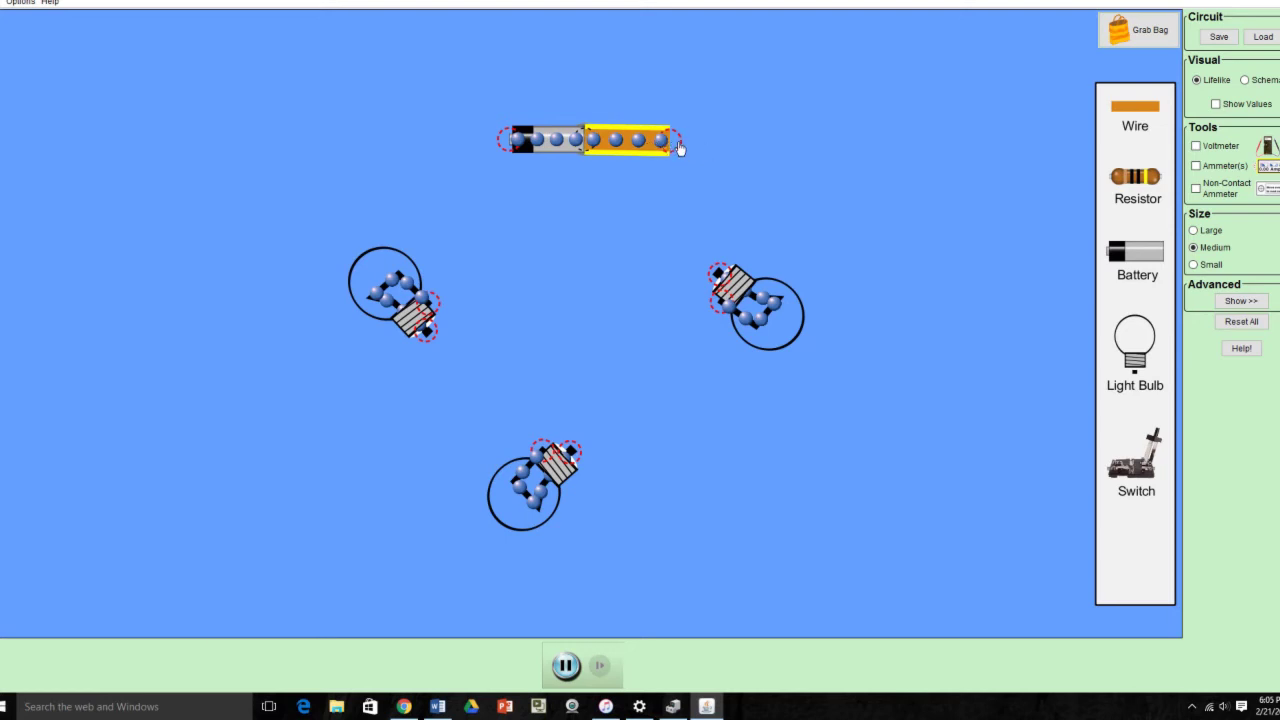
{"action": "left_click_drag", "start_coordinate": [678, 147], "coordinate": [690, 234]}
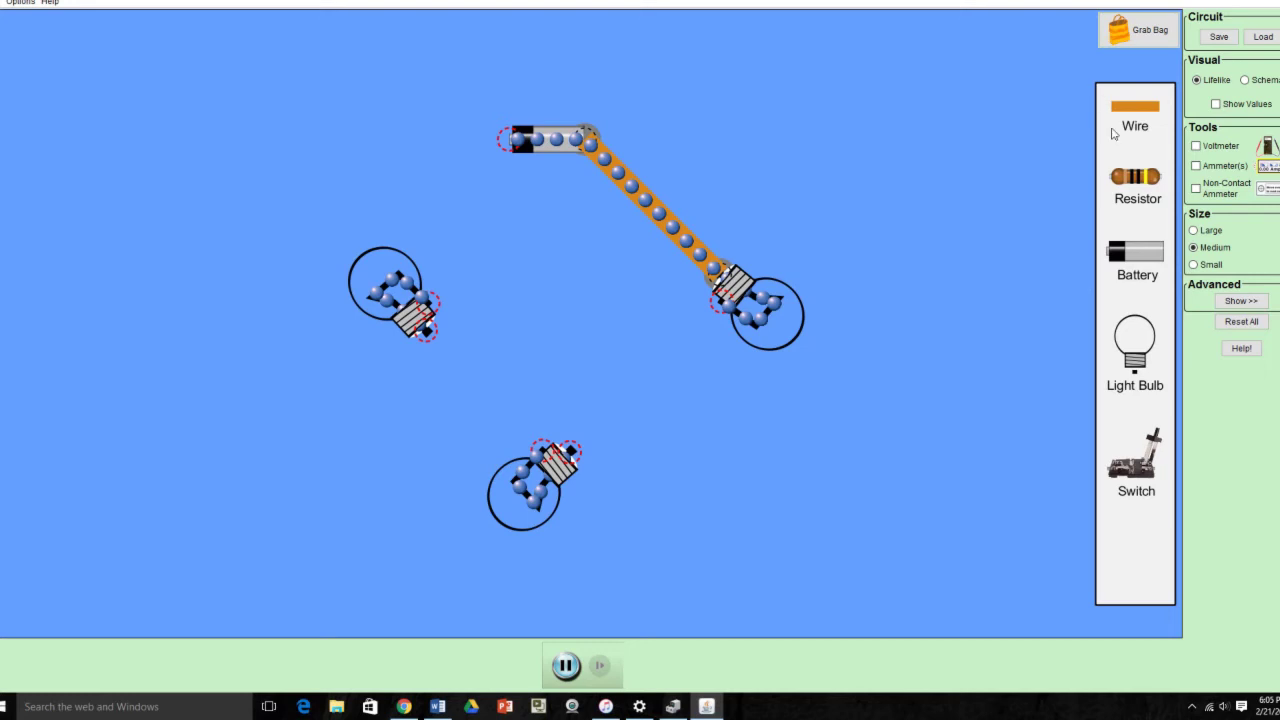
{"action": "left_click_drag", "start_coordinate": [1132, 112], "coordinate": [590, 416]}
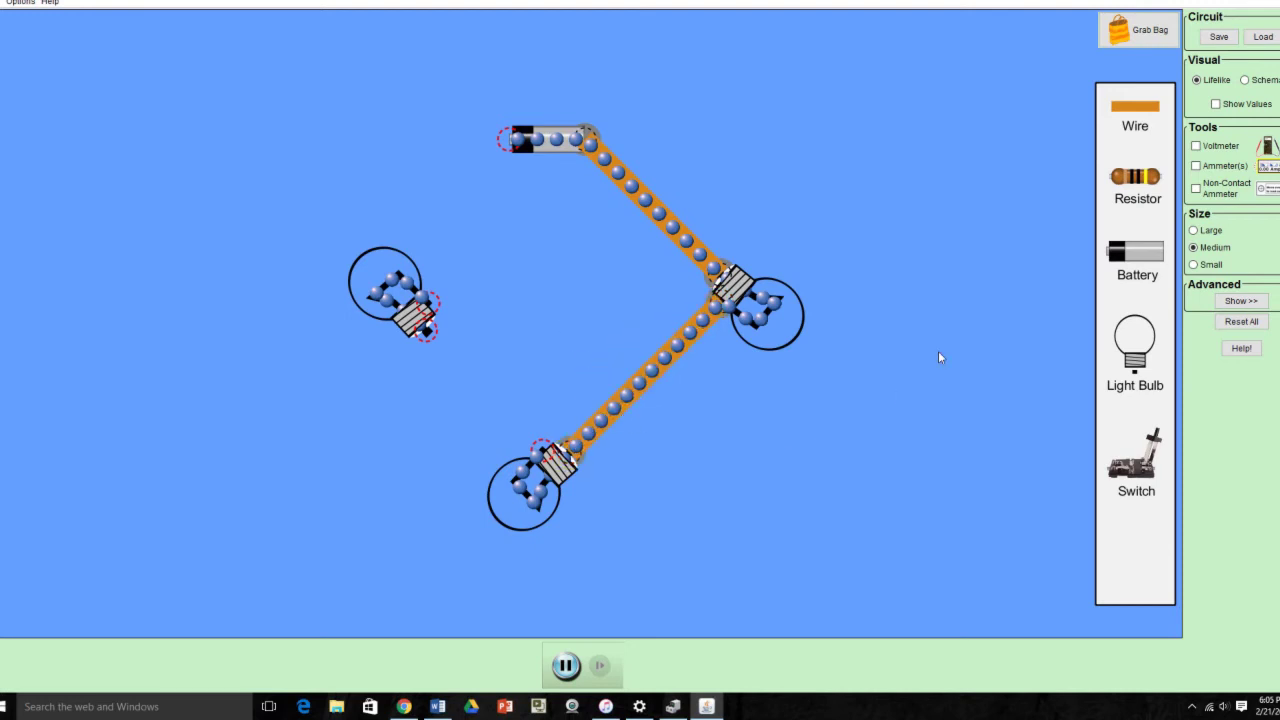
{"action": "left_click_drag", "start_coordinate": [1138, 112], "coordinate": [411, 371]}
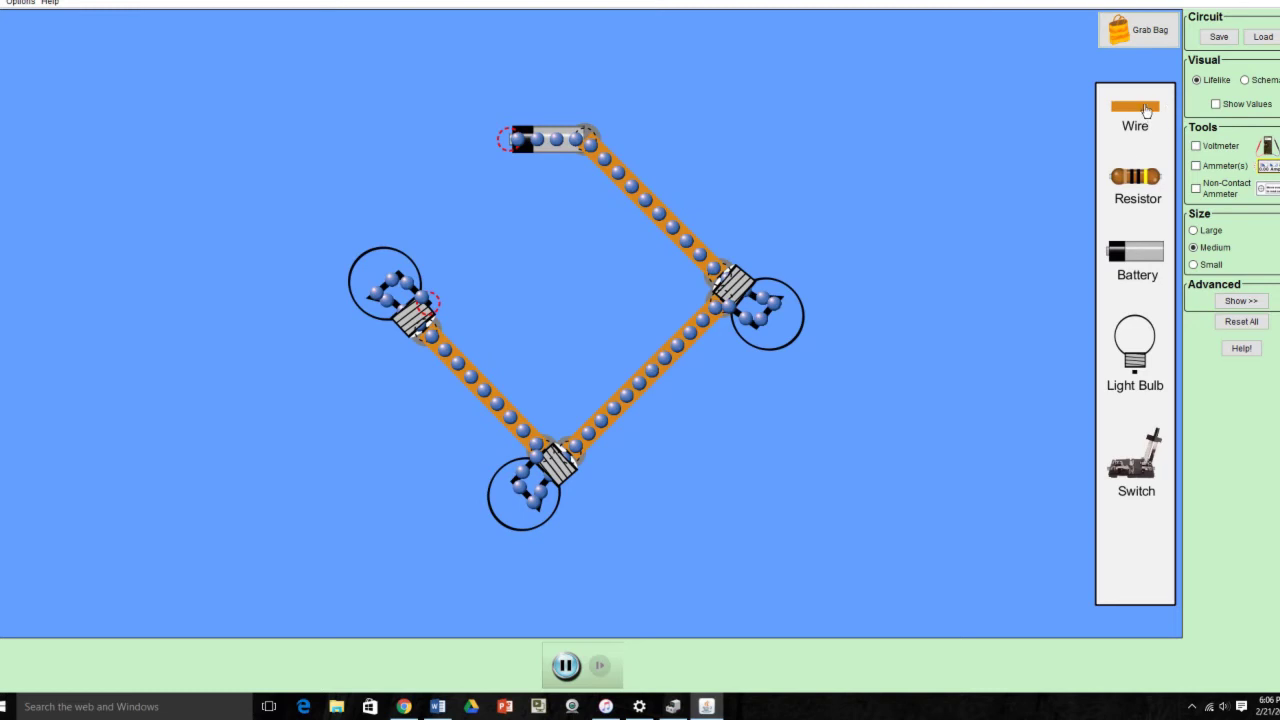
{"action": "left_click_drag", "start_coordinate": [1146, 110], "coordinate": [474, 88]}
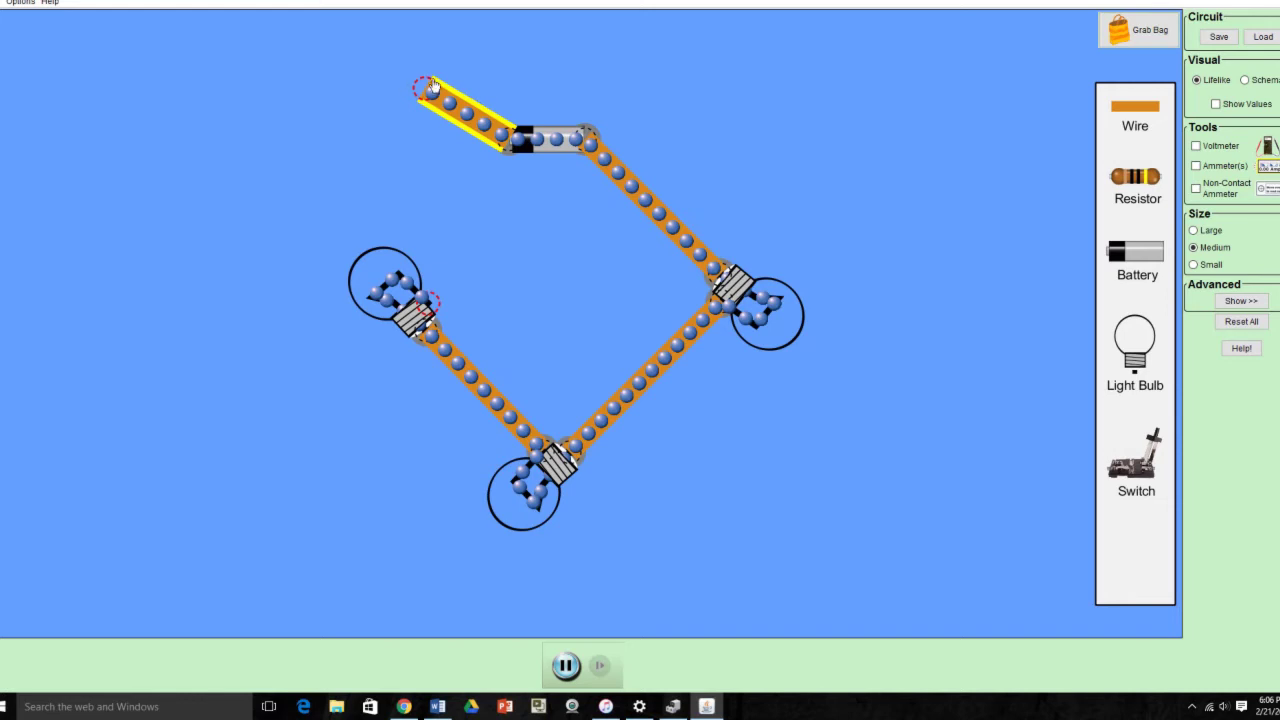
{"action": "left_click_drag", "start_coordinate": [424, 90], "coordinate": [452, 279]}
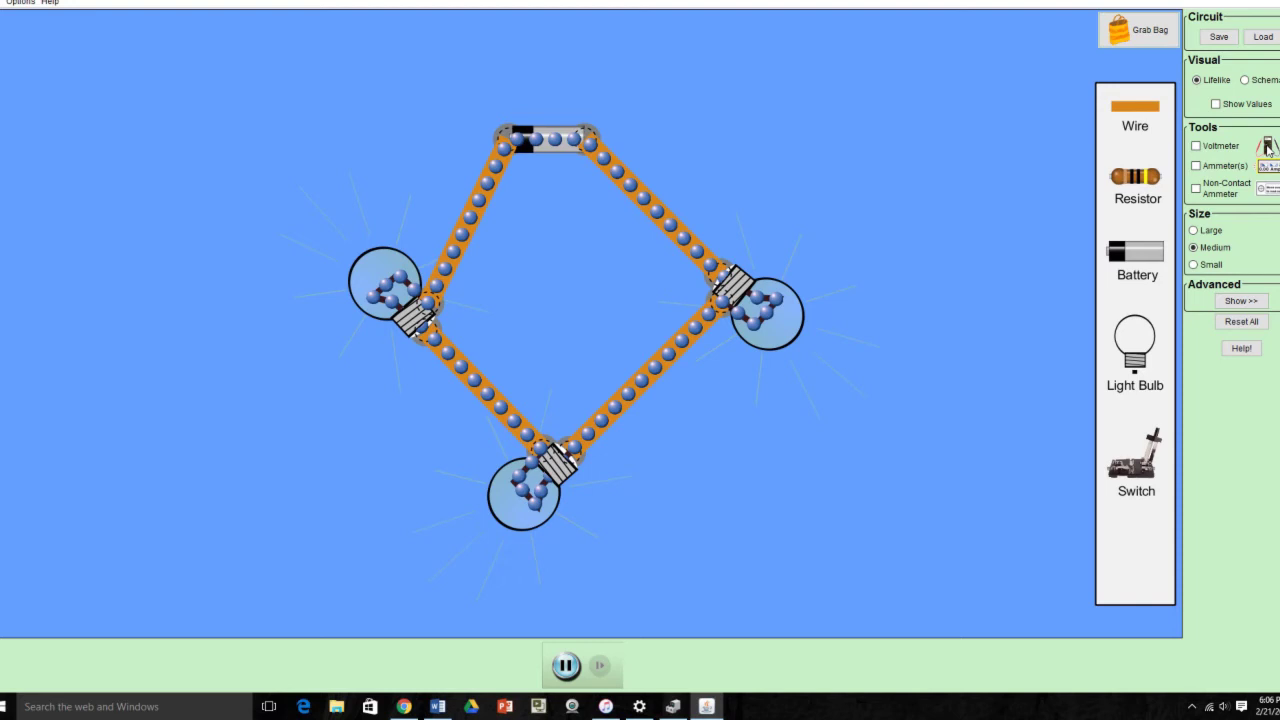
Add a voltmeter and measure the voltage across the left bulb.
{"action": "left_click", "coordinate": [1204, 150]}
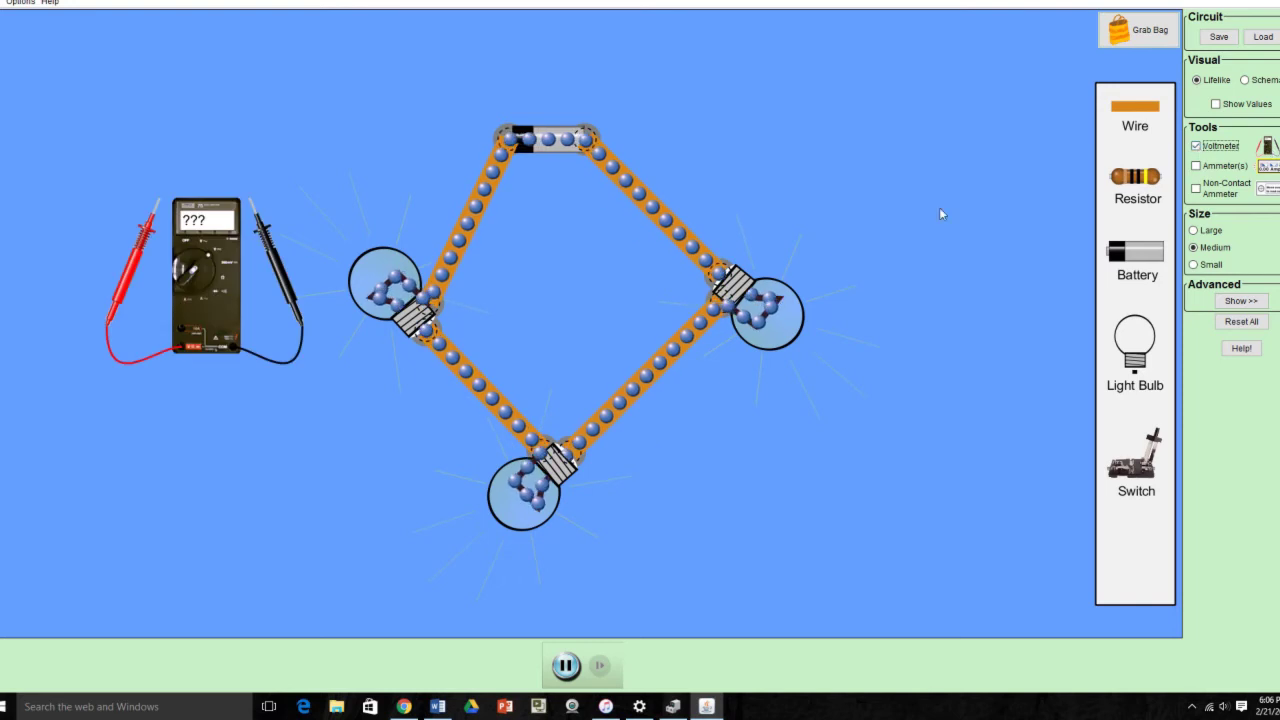
{"action": "left_click_drag", "start_coordinate": [208, 307], "coordinate": [556, 327]}
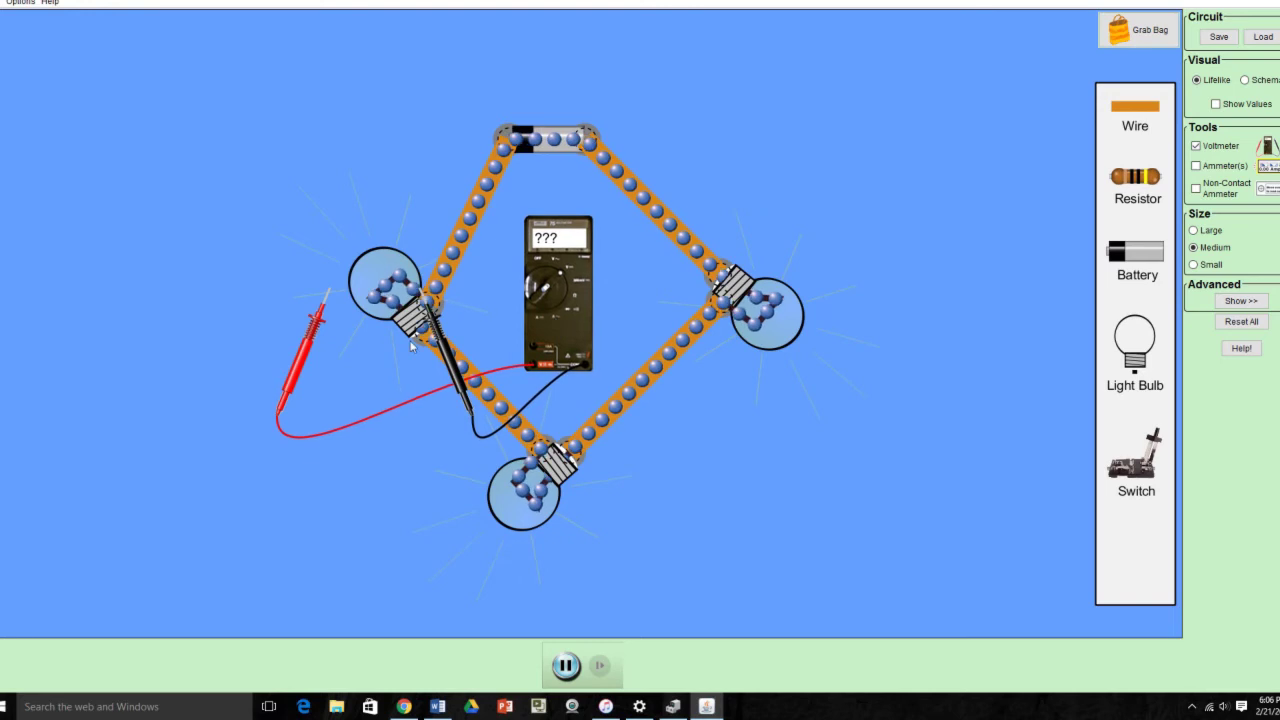
{"action": "left_click_drag", "start_coordinate": [436, 346], "coordinate": [614, 224]}
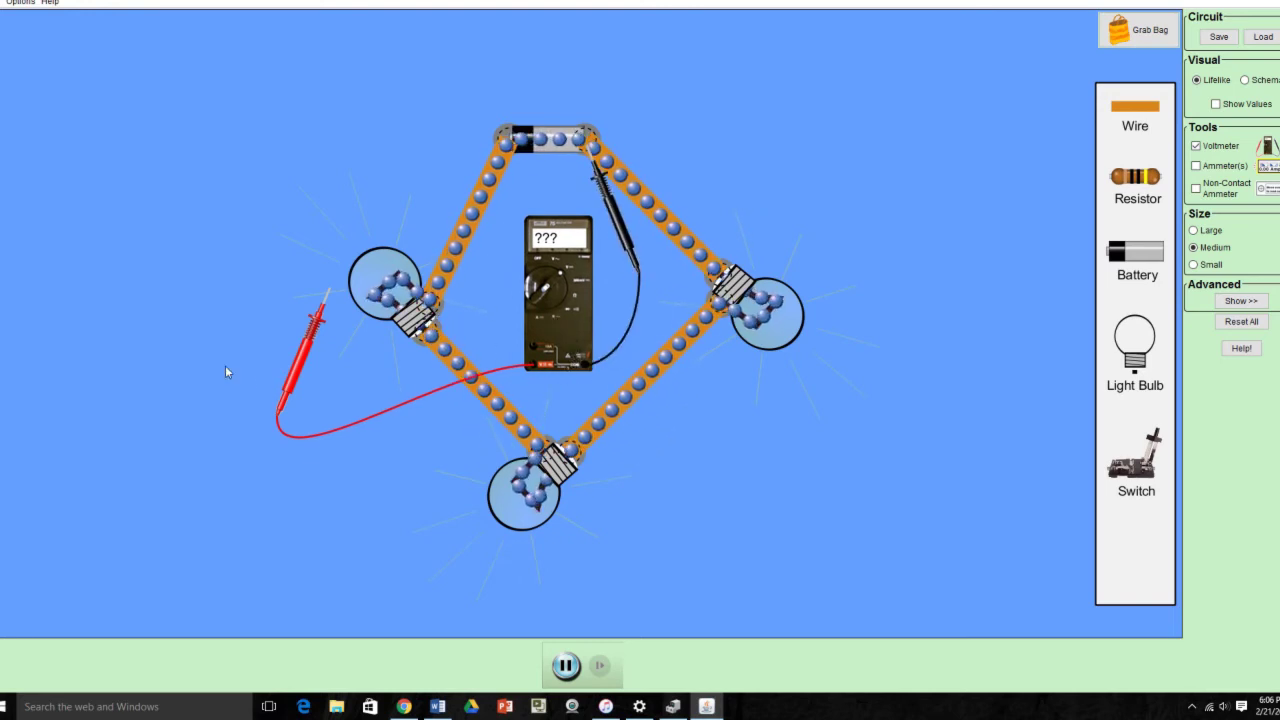
{"action": "left_click_drag", "start_coordinate": [279, 375], "coordinate": [389, 418]}
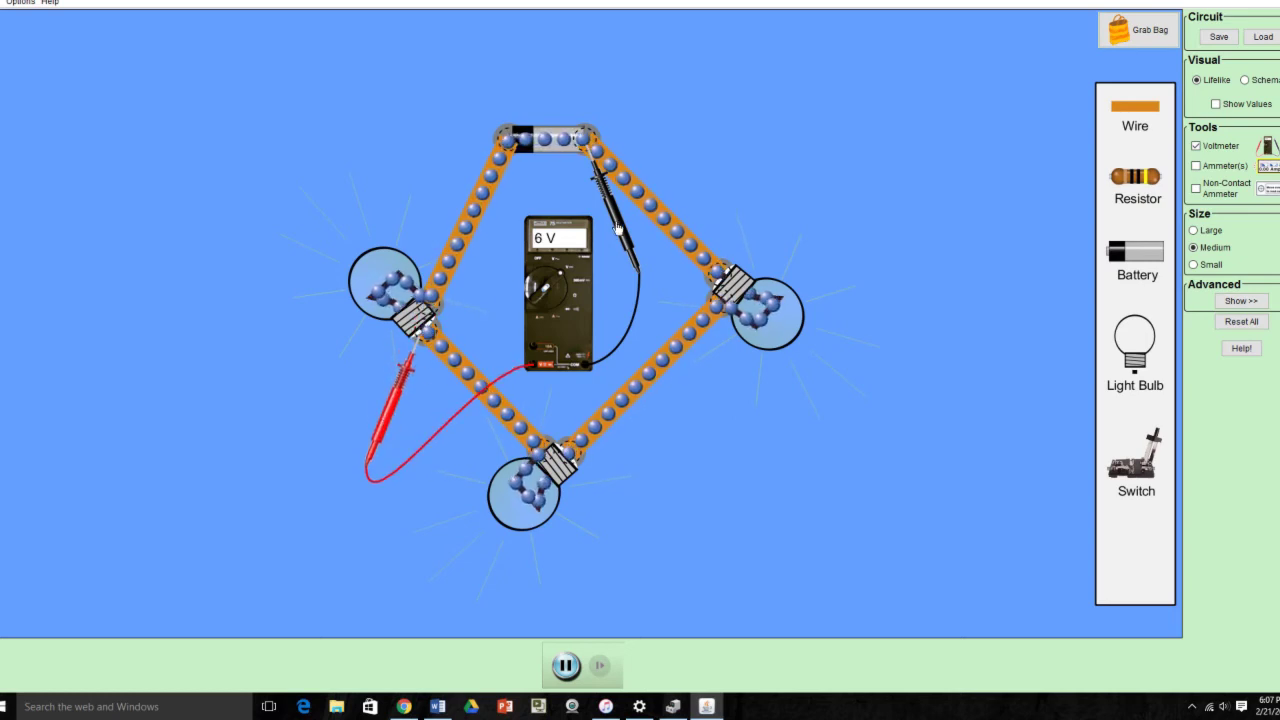
{"action": "left_click_drag", "start_coordinate": [624, 238], "coordinate": [465, 390]}
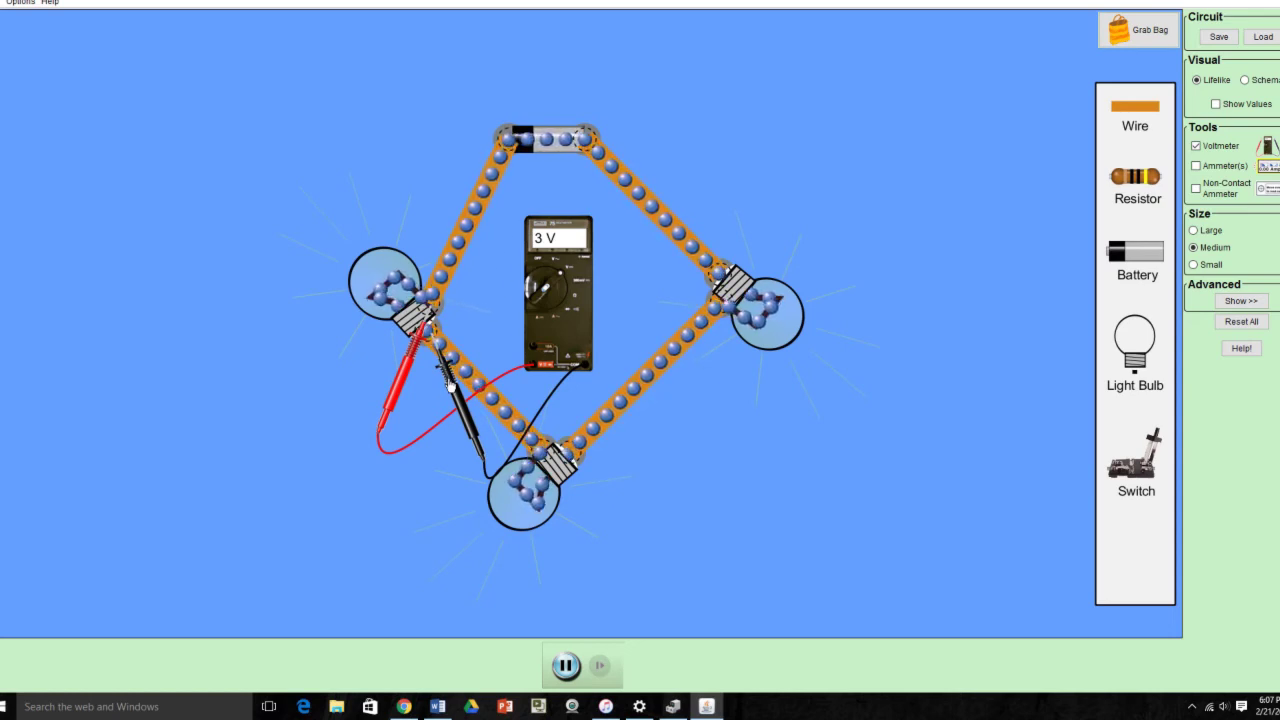
Measure the voltage across the bottom bulb and then the right bulb.
{"action": "left_click_drag", "start_coordinate": [450, 385], "coordinate": [588, 487]}
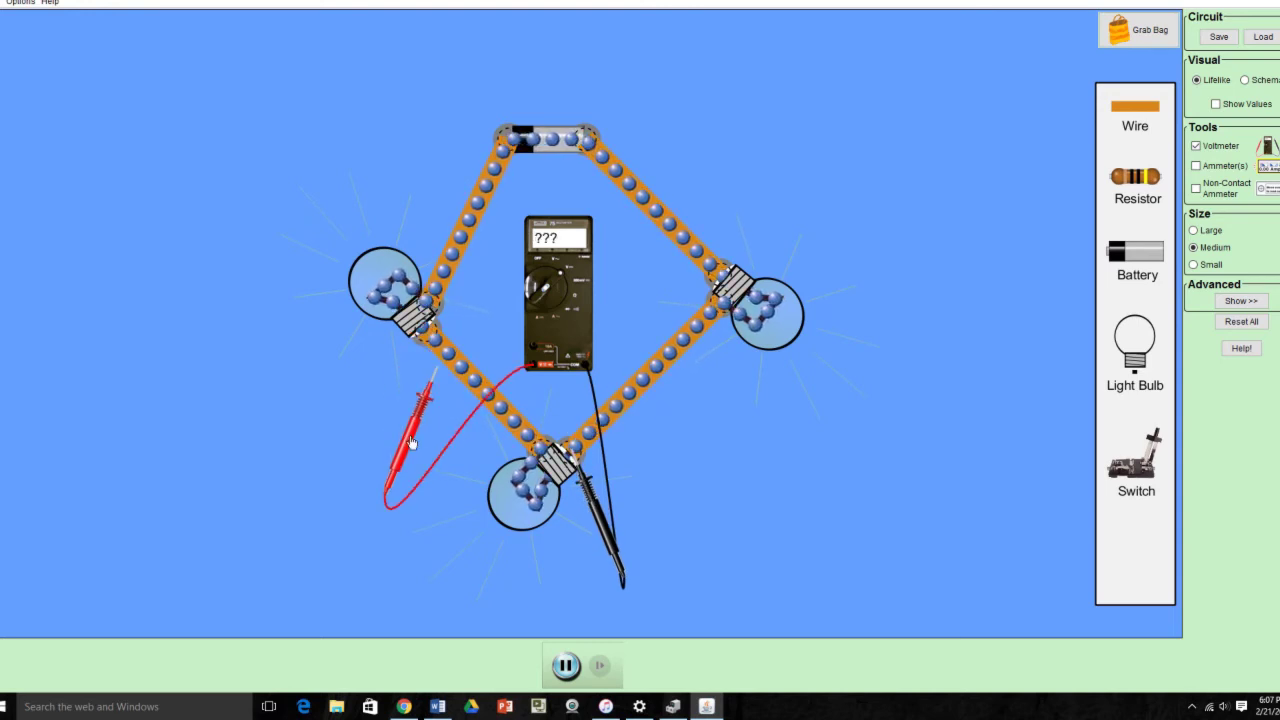
{"action": "left_click_drag", "start_coordinate": [410, 442], "coordinate": [516, 519]}
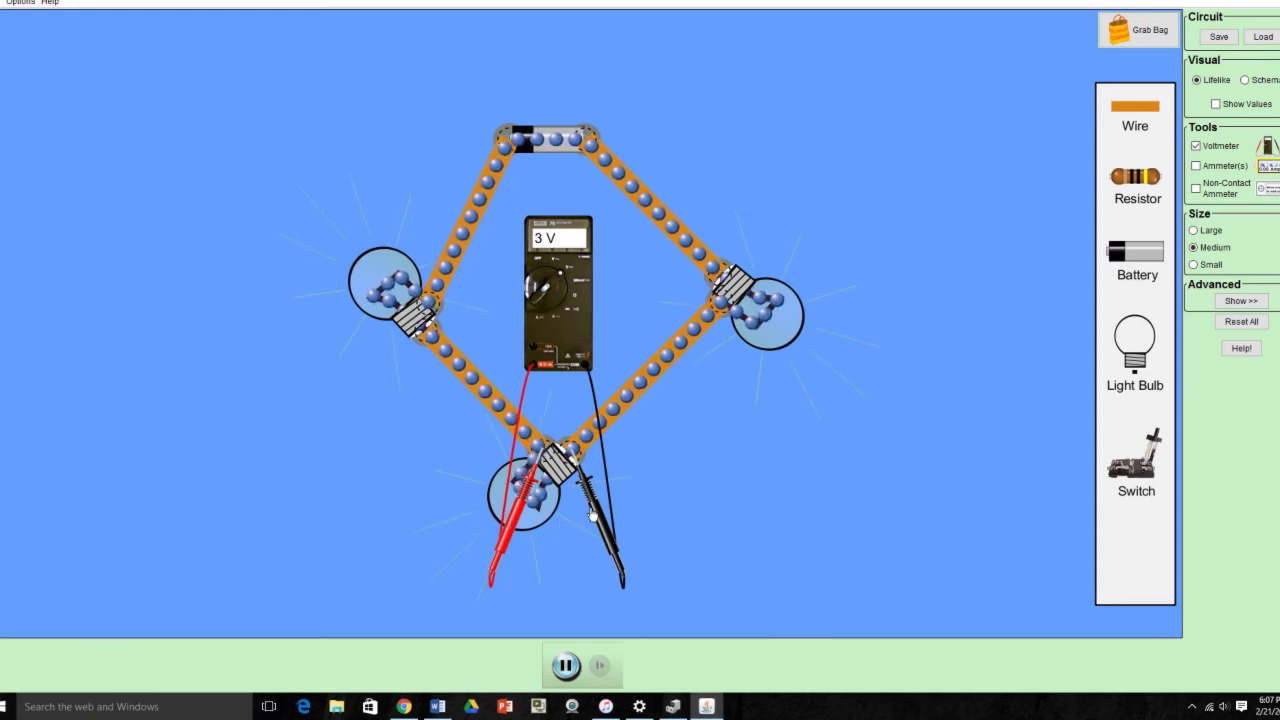
{"action": "left_click_drag", "start_coordinate": [577, 505], "coordinate": [744, 363]}
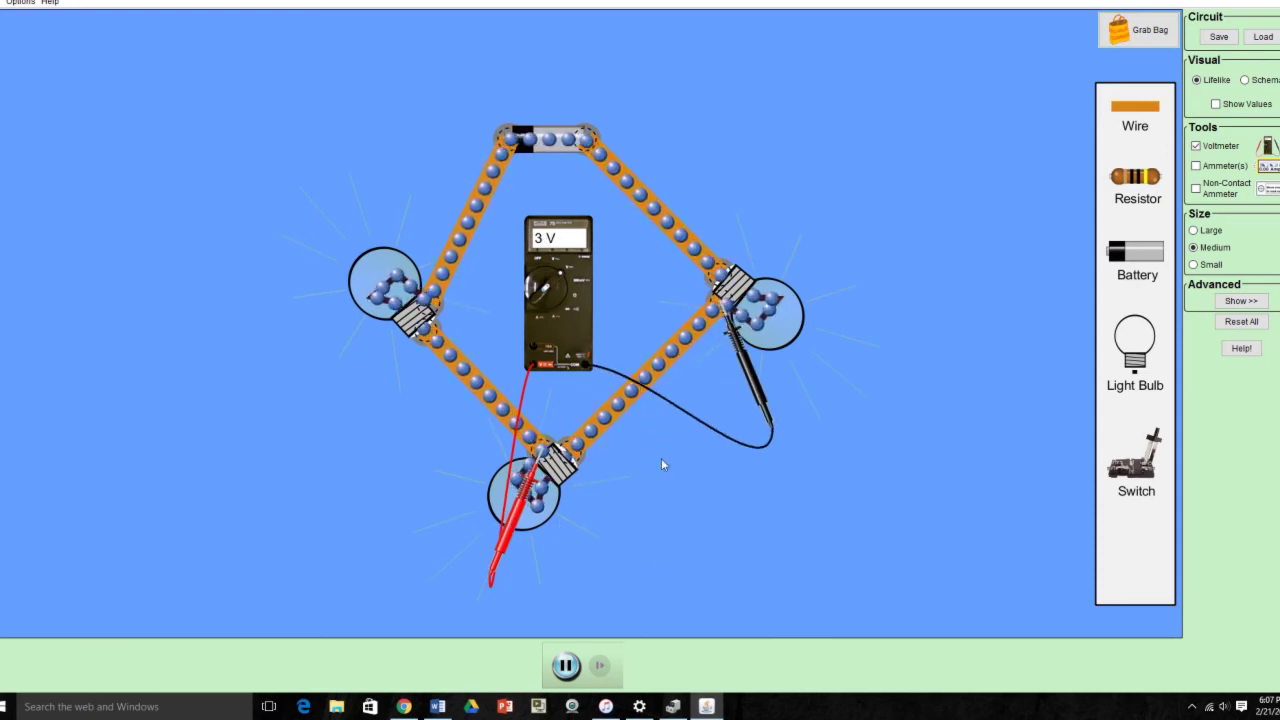
{"action": "left_click_drag", "start_coordinate": [523, 510], "coordinate": [690, 343]}
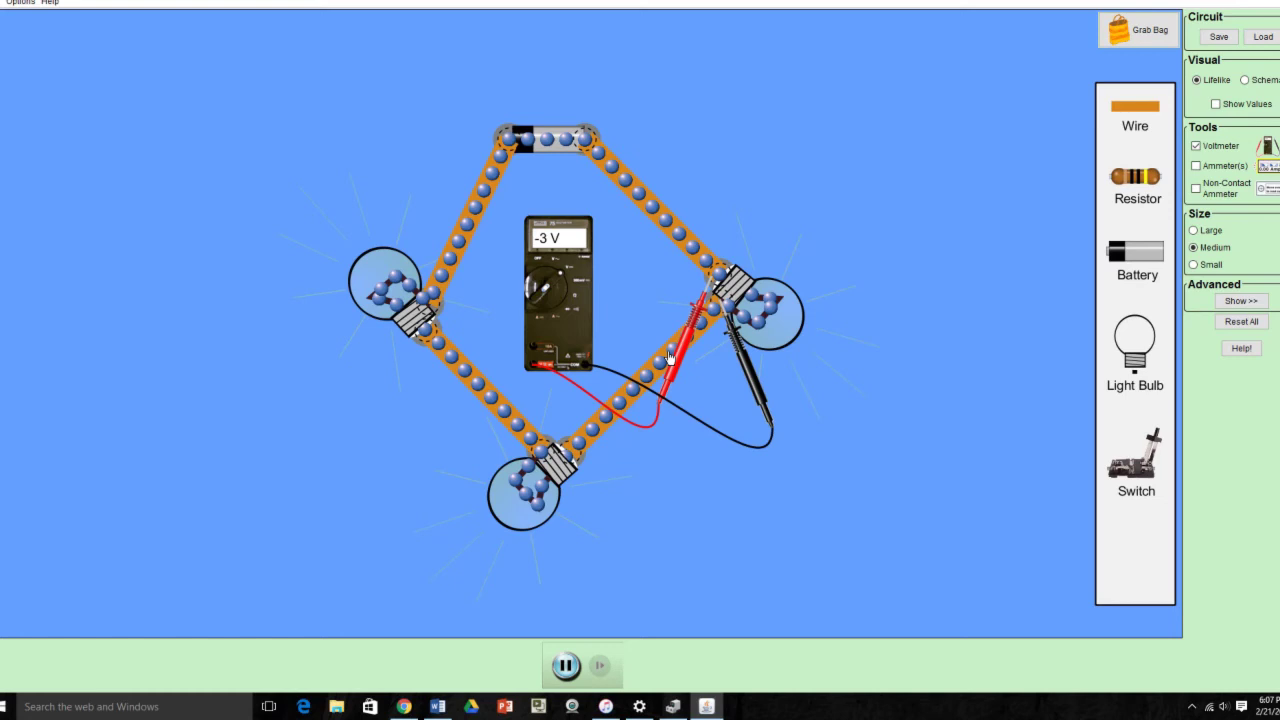
Read 9 V across the battery, then park the voltmeter and both probes left of the circuit.
{"action": "left_click_drag", "start_coordinate": [676, 355], "coordinate": [470, 212]}
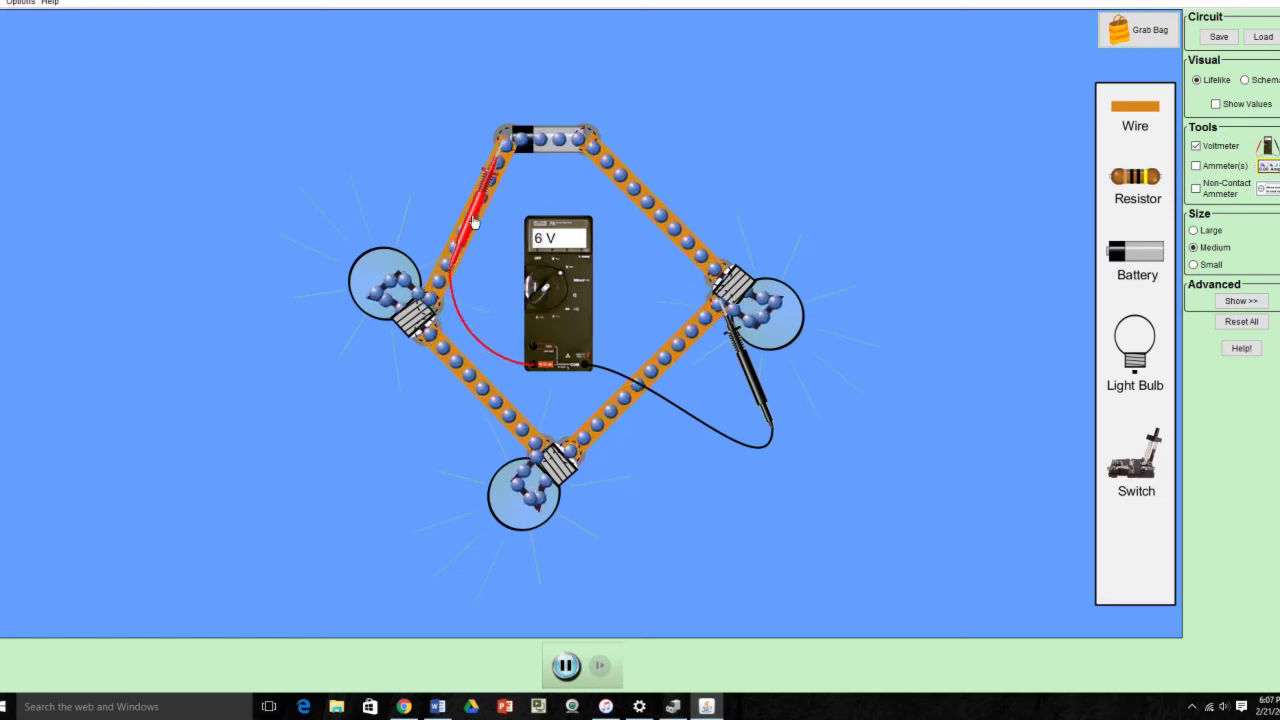
{"action": "left_click_drag", "start_coordinate": [750, 365], "coordinate": [620, 222]}
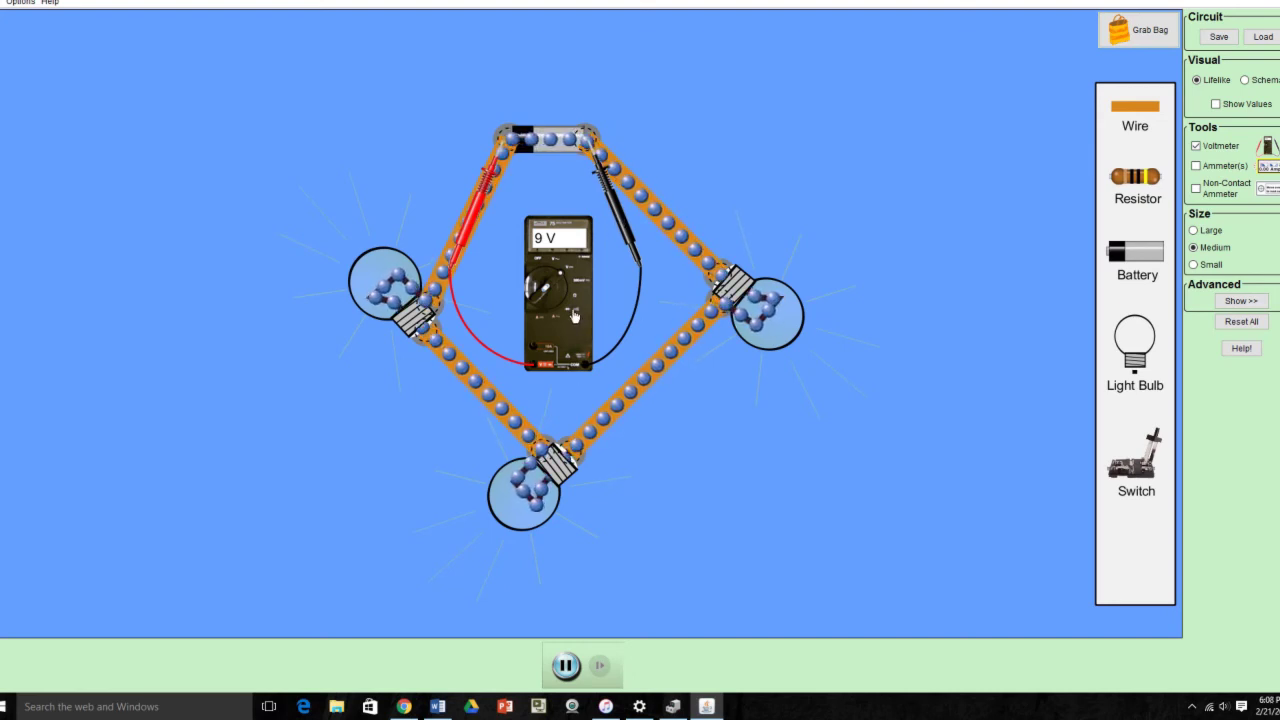
{"action": "left_click_drag", "start_coordinate": [575, 315], "coordinate": [172, 358]}
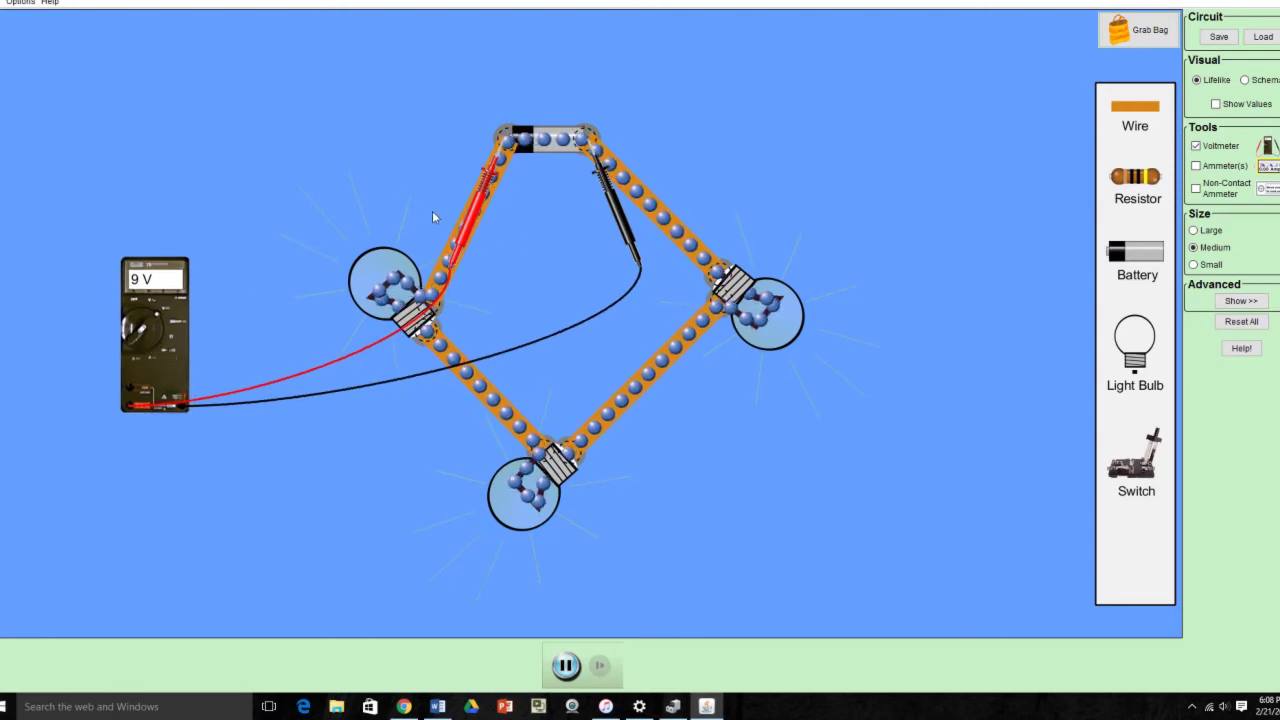
{"action": "left_click_drag", "start_coordinate": [466, 228], "coordinate": [155, 214]}
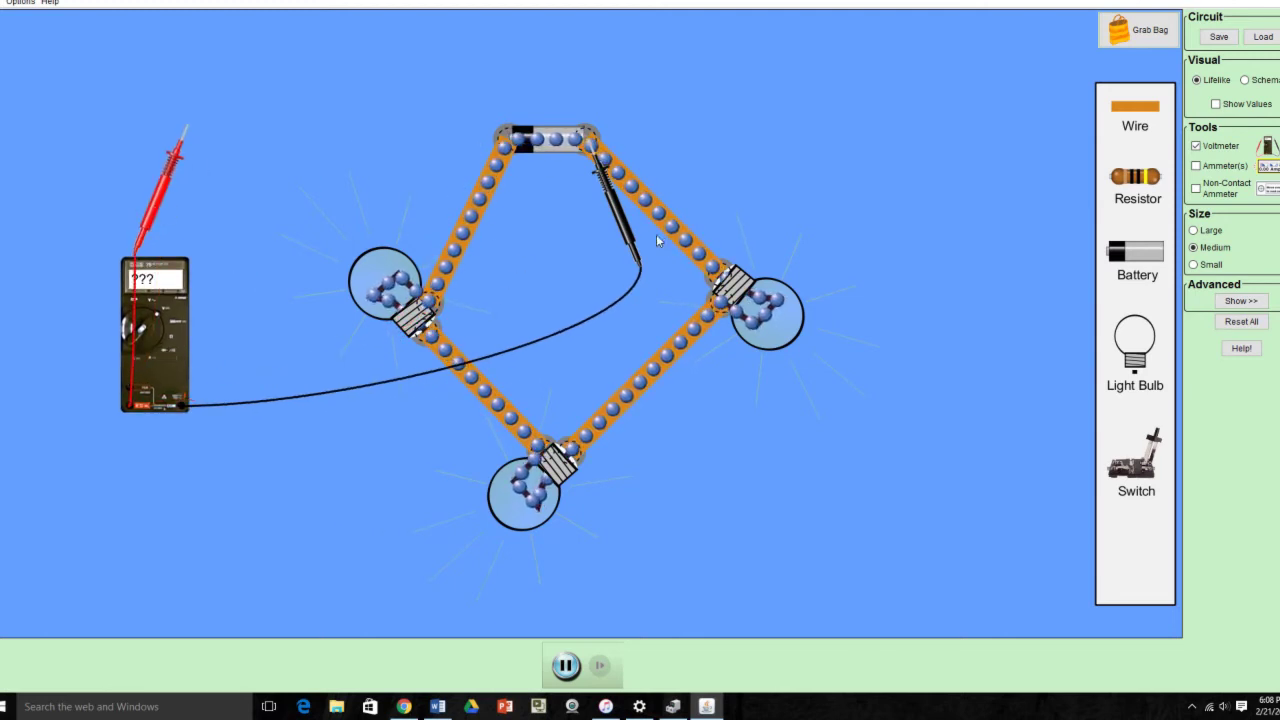
{"action": "left_click_drag", "start_coordinate": [623, 236], "coordinate": [283, 253]}
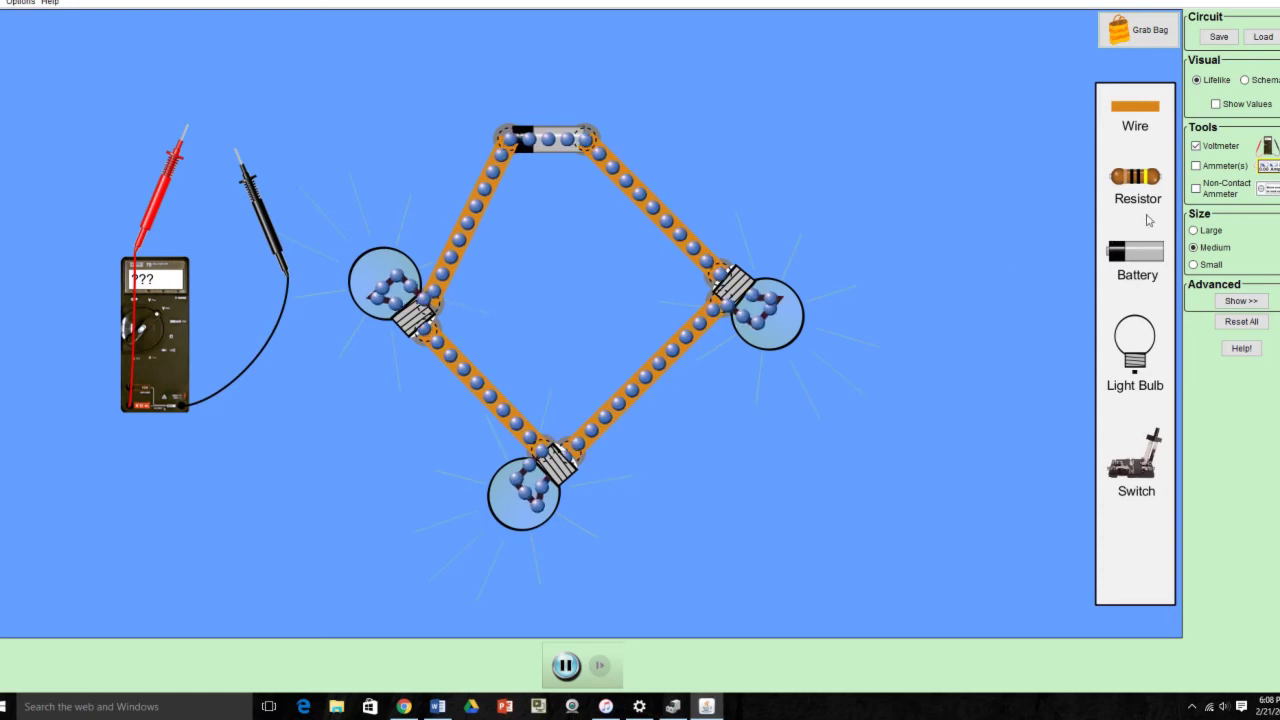
Enable the non-contact ammeter, read 0.30 A on the right-side wires, then move it off the circuit.
{"action": "left_click", "coordinate": [1197, 189]}
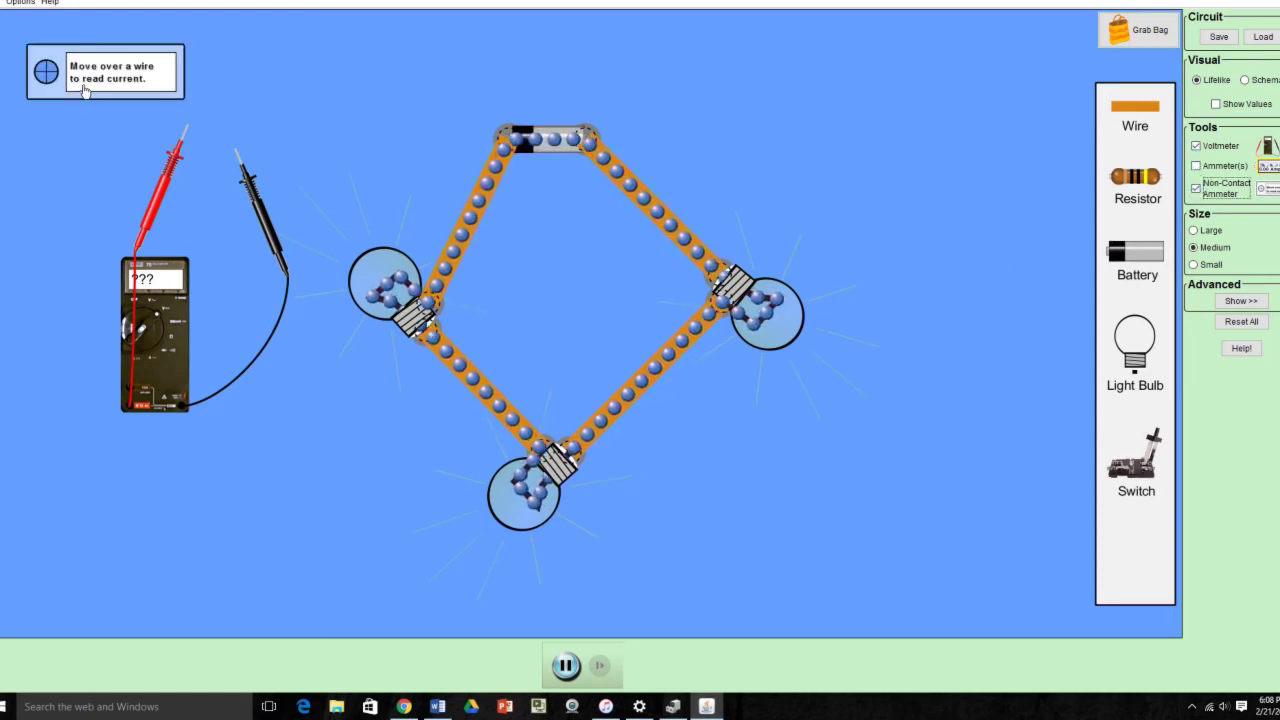
{"action": "left_click_drag", "start_coordinate": [88, 80], "coordinate": [758, 108]}
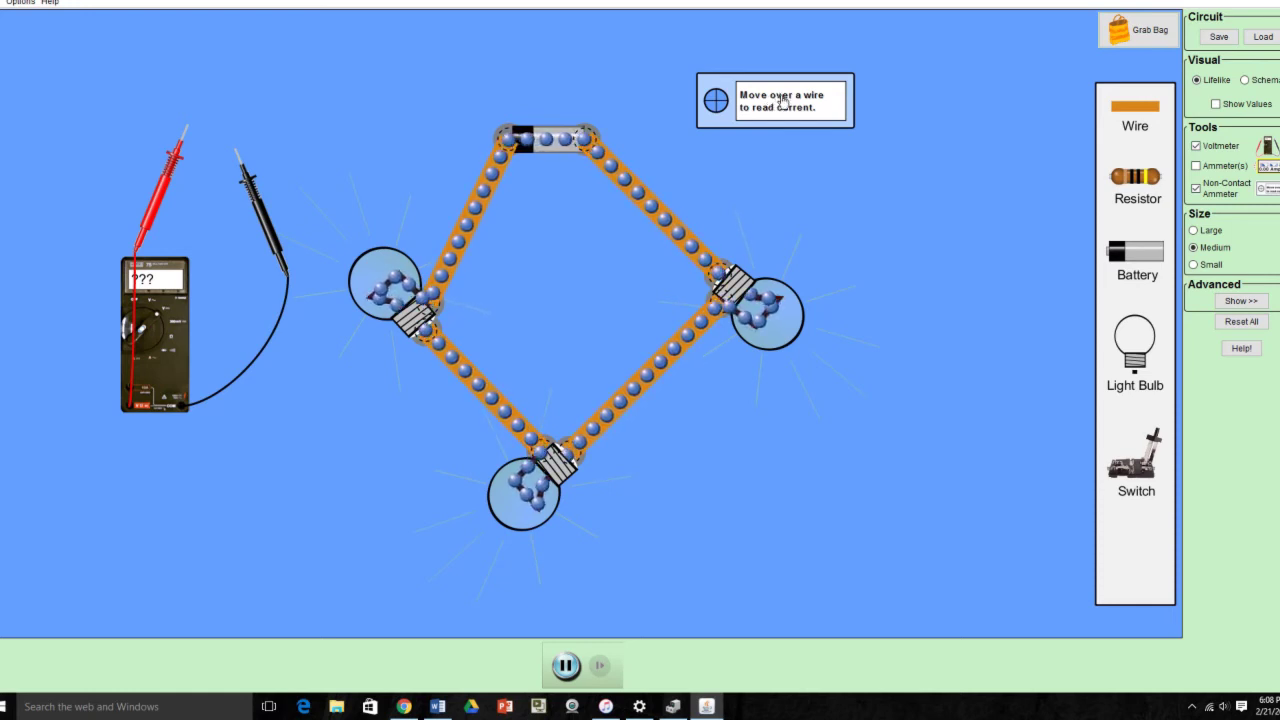
{"action": "left_click_drag", "start_coordinate": [783, 104], "coordinate": [718, 209]}
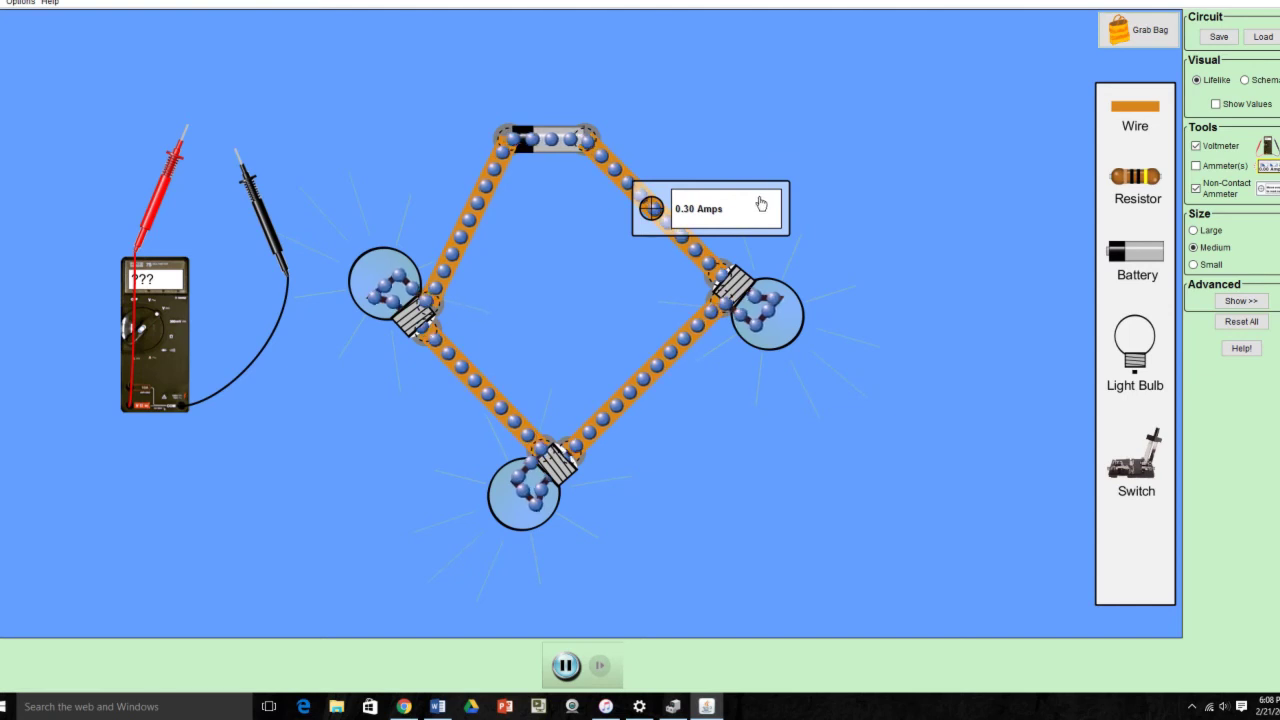
{"action": "left_click_drag", "start_coordinate": [758, 206], "coordinate": [573, 226]}
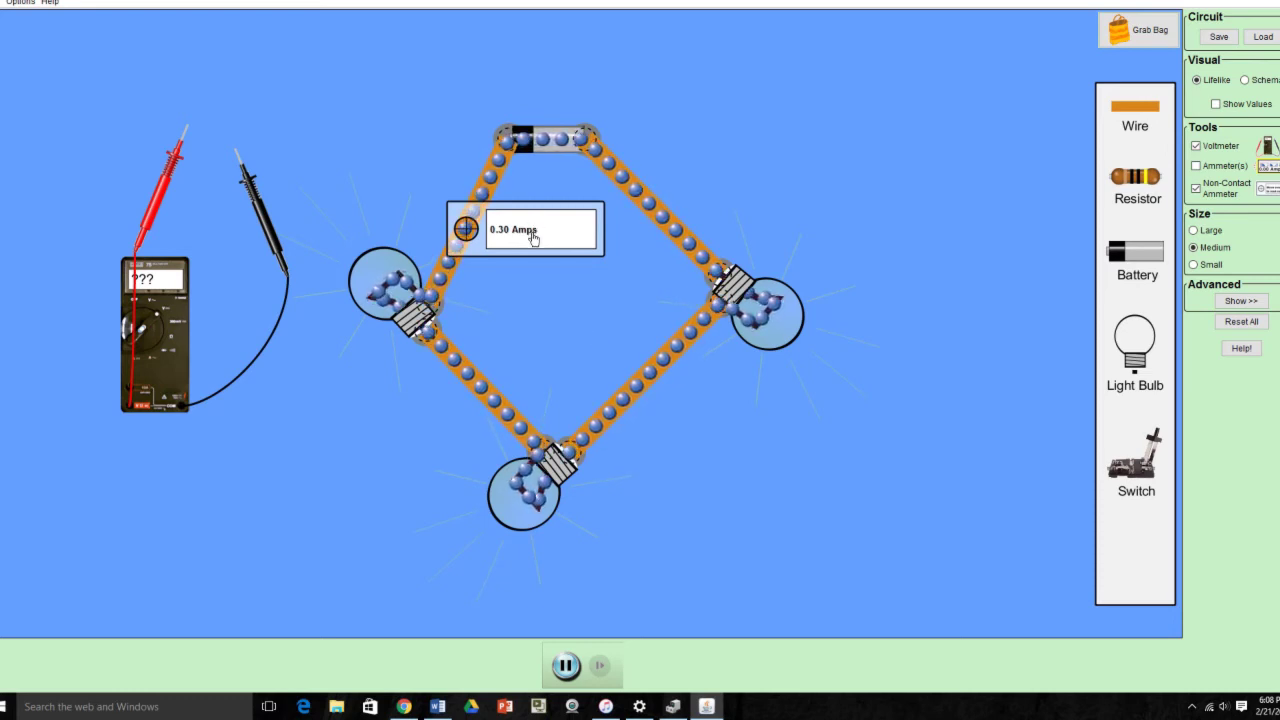
{"action": "left_click_drag", "start_coordinate": [533, 238], "coordinate": [351, 466]}
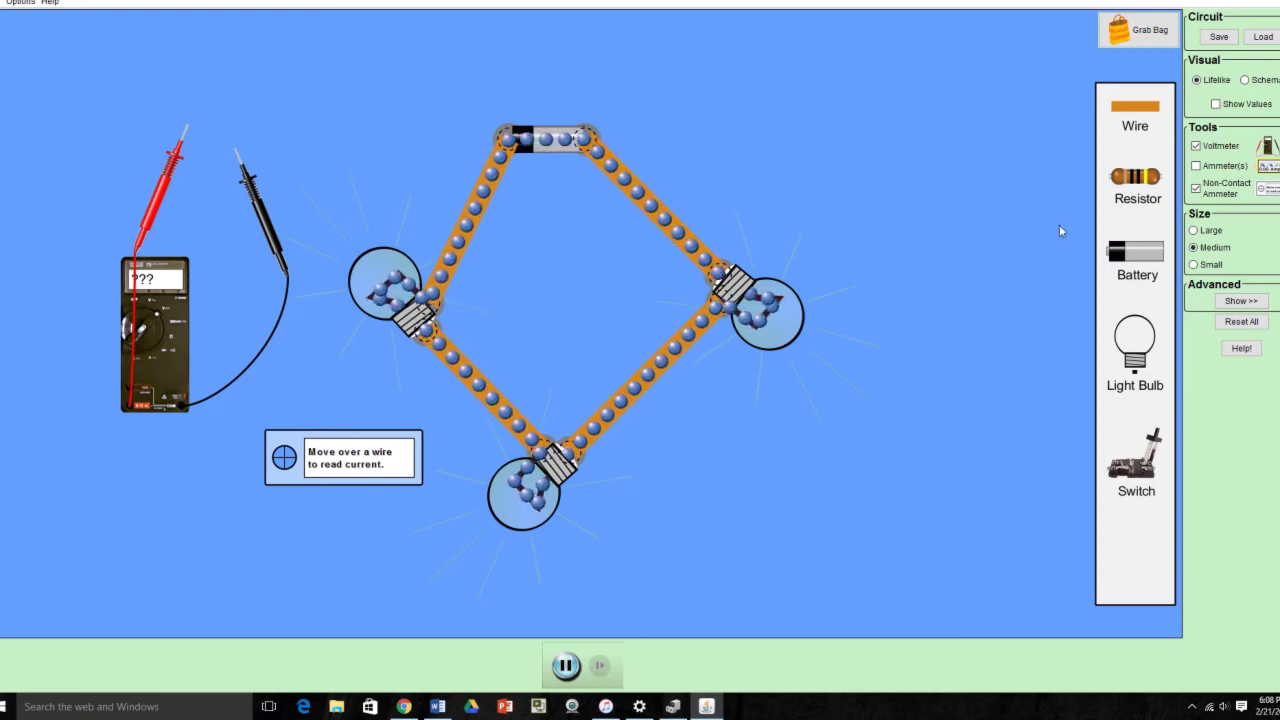
Reset All to clear the circuit and move the ammeter read-out below the voltmeter.
{"action": "left_click", "coordinate": [1240, 321]}
{"action": "left_click", "coordinate": [616, 359]}
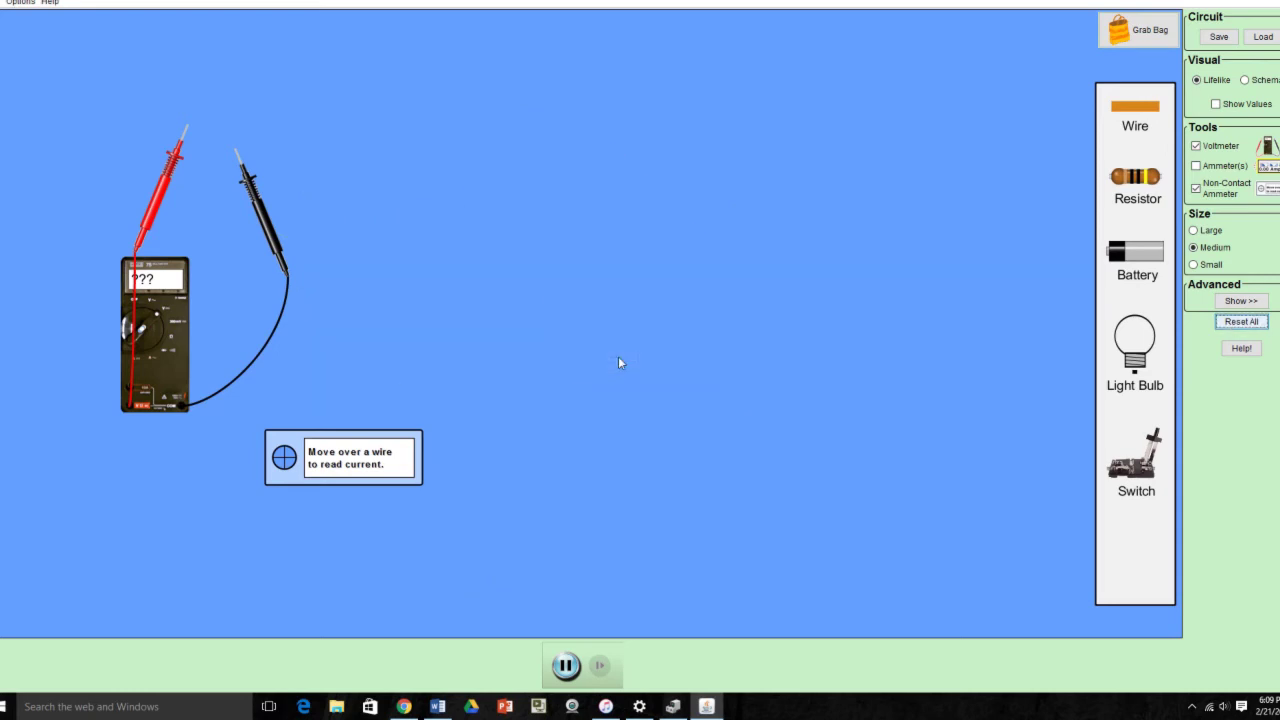
{"action": "left_click_drag", "start_coordinate": [370, 453], "coordinate": [205, 482]}
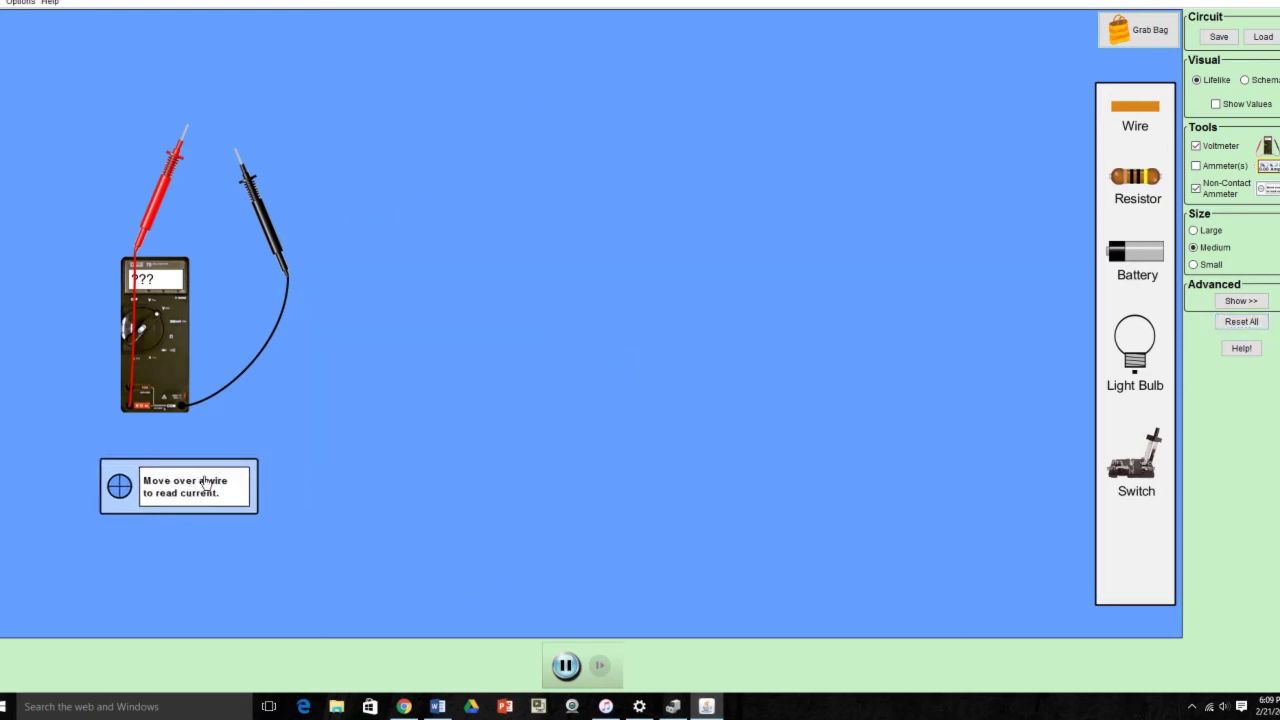
Stack three light bulbs vertically near the centre with a battery below them.
{"action": "left_click_drag", "start_coordinate": [1133, 335], "coordinate": [591, 399]}
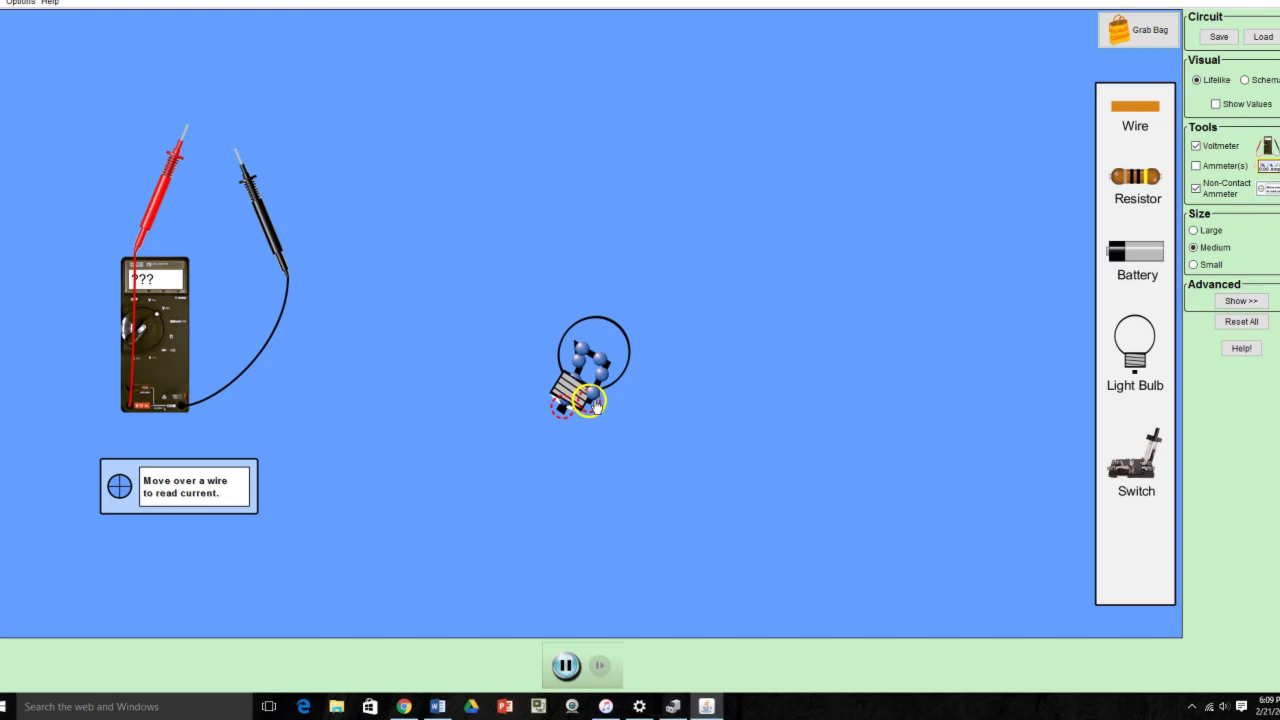
{"action": "left_click_drag", "start_coordinate": [1143, 332], "coordinate": [622, 284]}
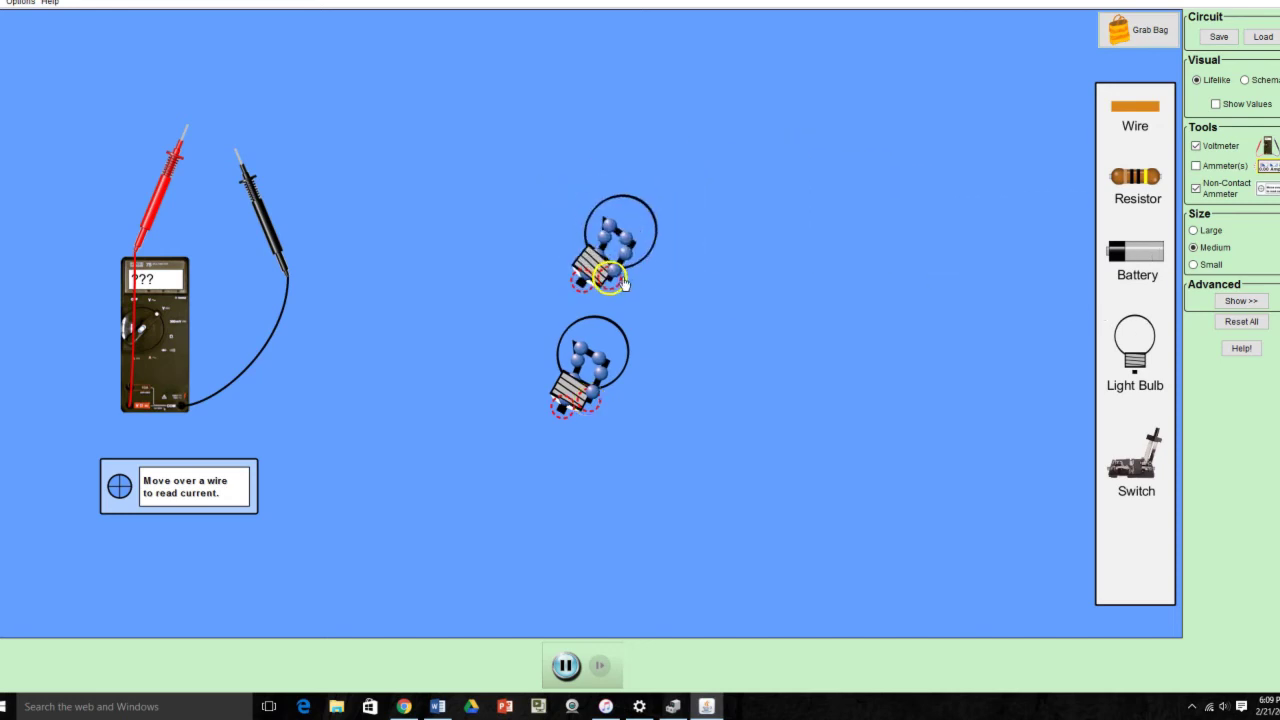
{"action": "left_click_drag", "start_coordinate": [1133, 348], "coordinate": [629, 157]}
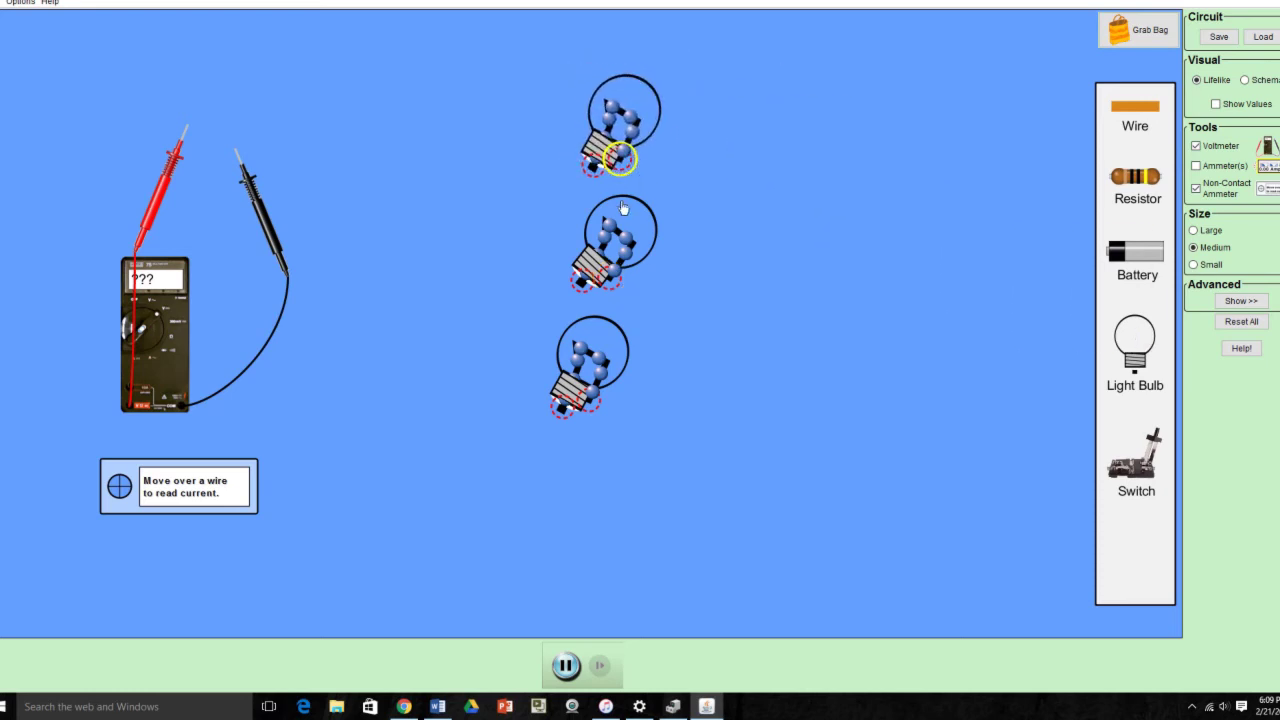
{"action": "left_click_drag", "start_coordinate": [622, 207], "coordinate": [619, 212]}
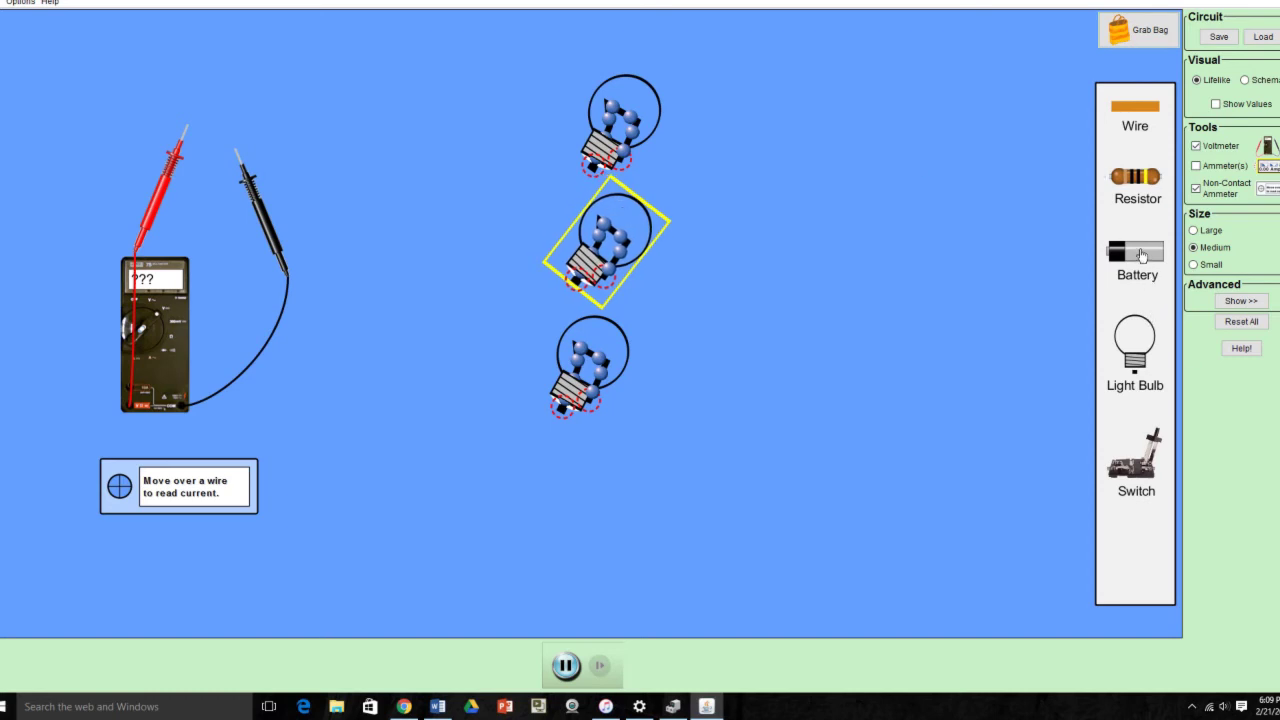
{"action": "left_click_drag", "start_coordinate": [1141, 256], "coordinate": [551, 518]}
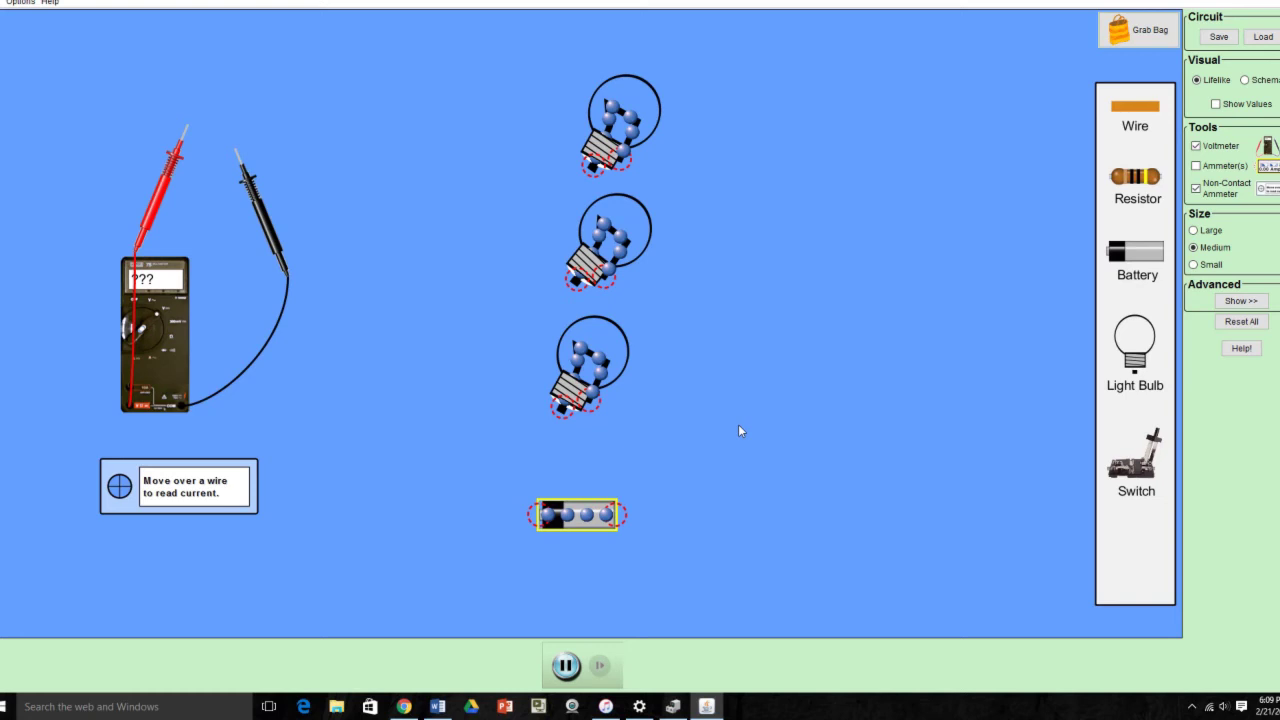
Attach a wire to both ends of each bulb and of the battery, leaving them unconnected.
{"action": "left_click_drag", "start_coordinate": [1125, 109], "coordinate": [648, 160]}
{"action": "left_click_drag", "start_coordinate": [1138, 109], "coordinate": [689, 287]}
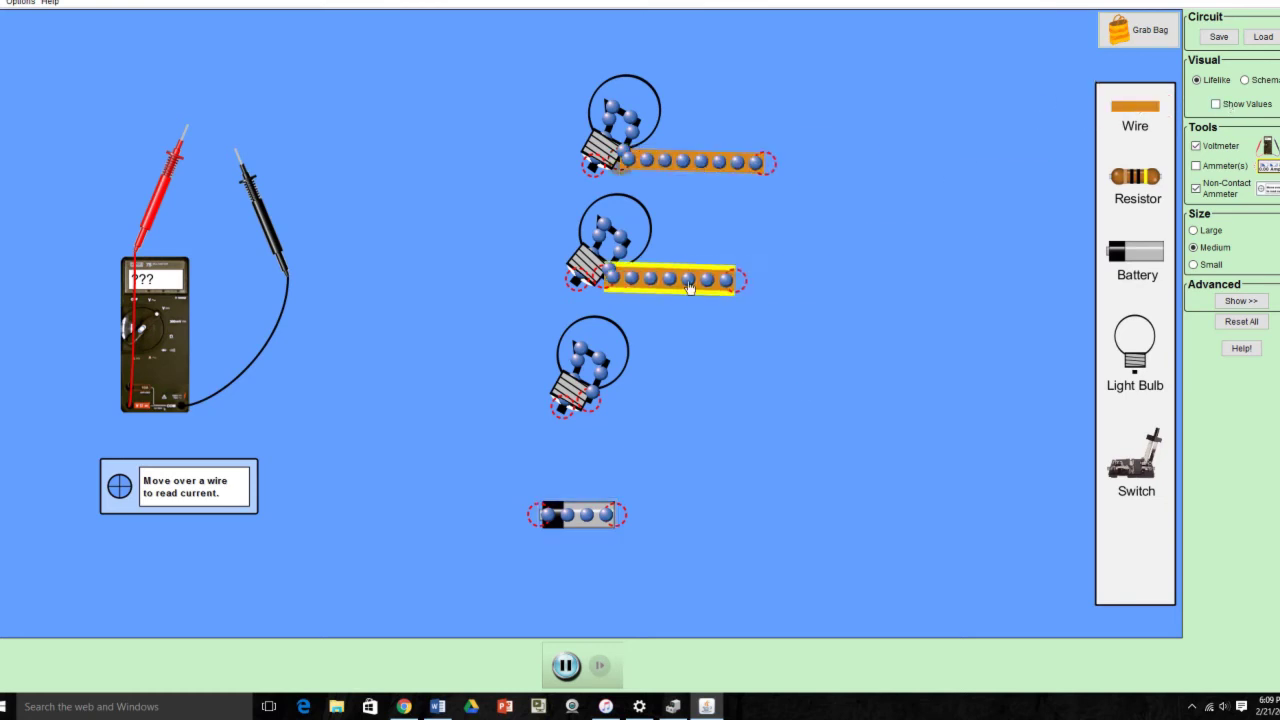
{"action": "left_click_drag", "start_coordinate": [949, 336], "coordinate": [680, 403]}
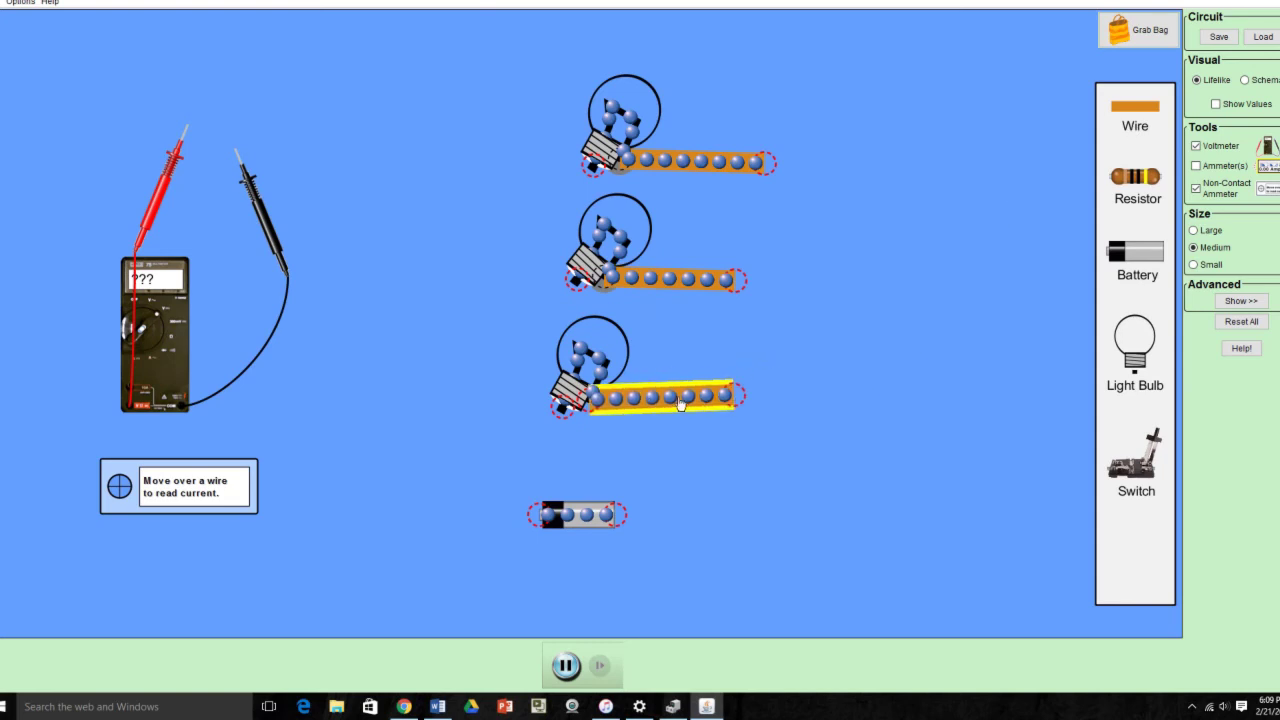
{"action": "left_click_drag", "start_coordinate": [1145, 110], "coordinate": [491, 157]}
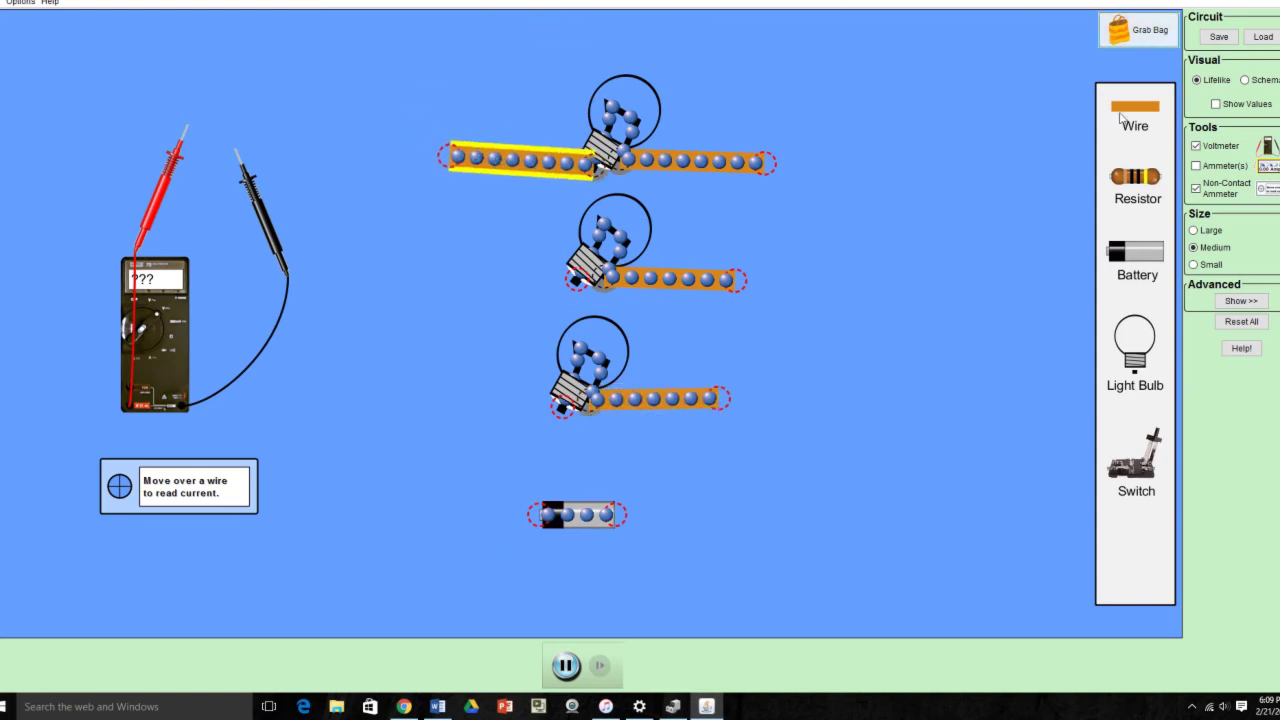
{"action": "left_click_drag", "start_coordinate": [1128, 108], "coordinate": [613, 595]}
{"action": "left_click_drag", "start_coordinate": [531, 595], "coordinate": [489, 289]}
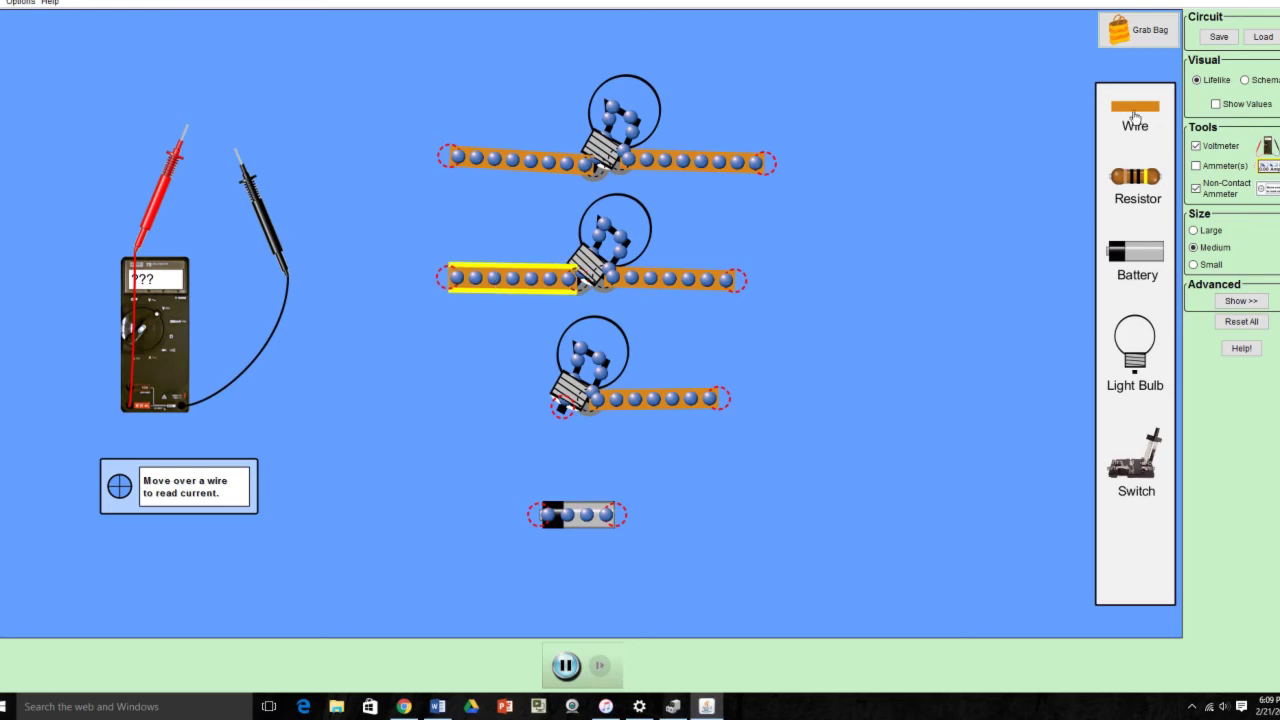
{"action": "left_click_drag", "start_coordinate": [1129, 133], "coordinate": [480, 420]}
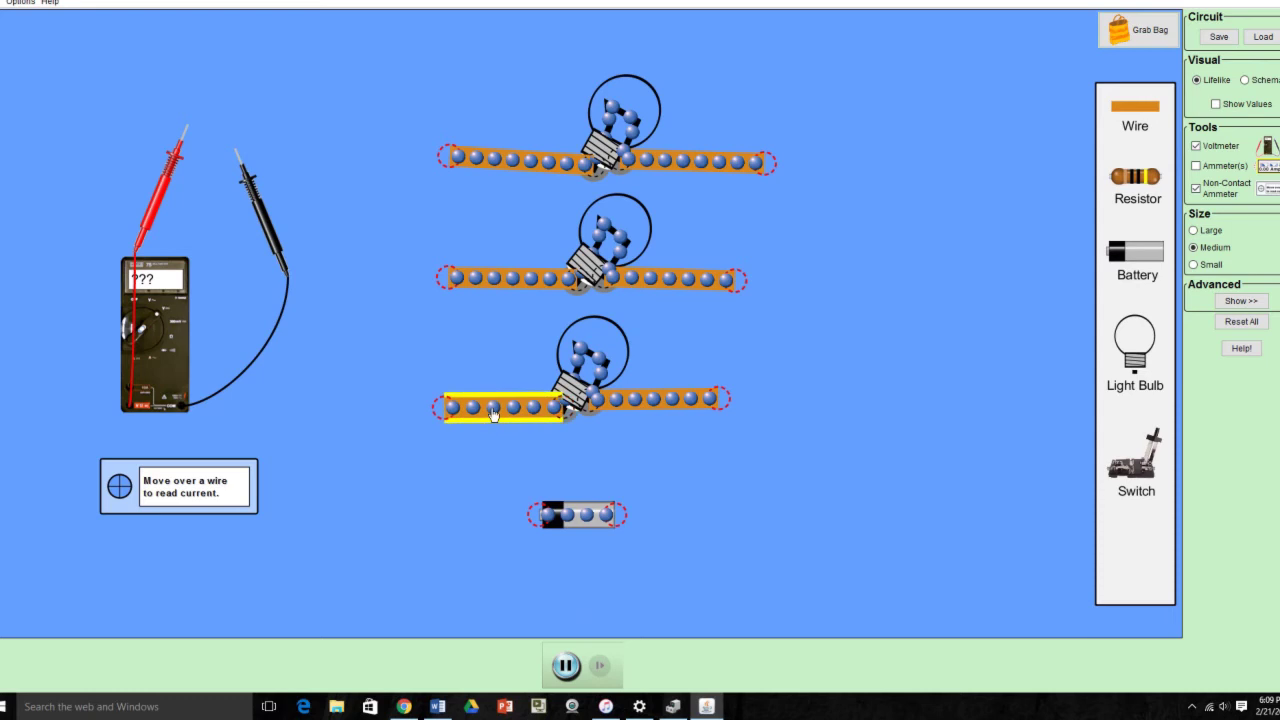
{"action": "left_click_drag", "start_coordinate": [1140, 112], "coordinate": [700, 515]}
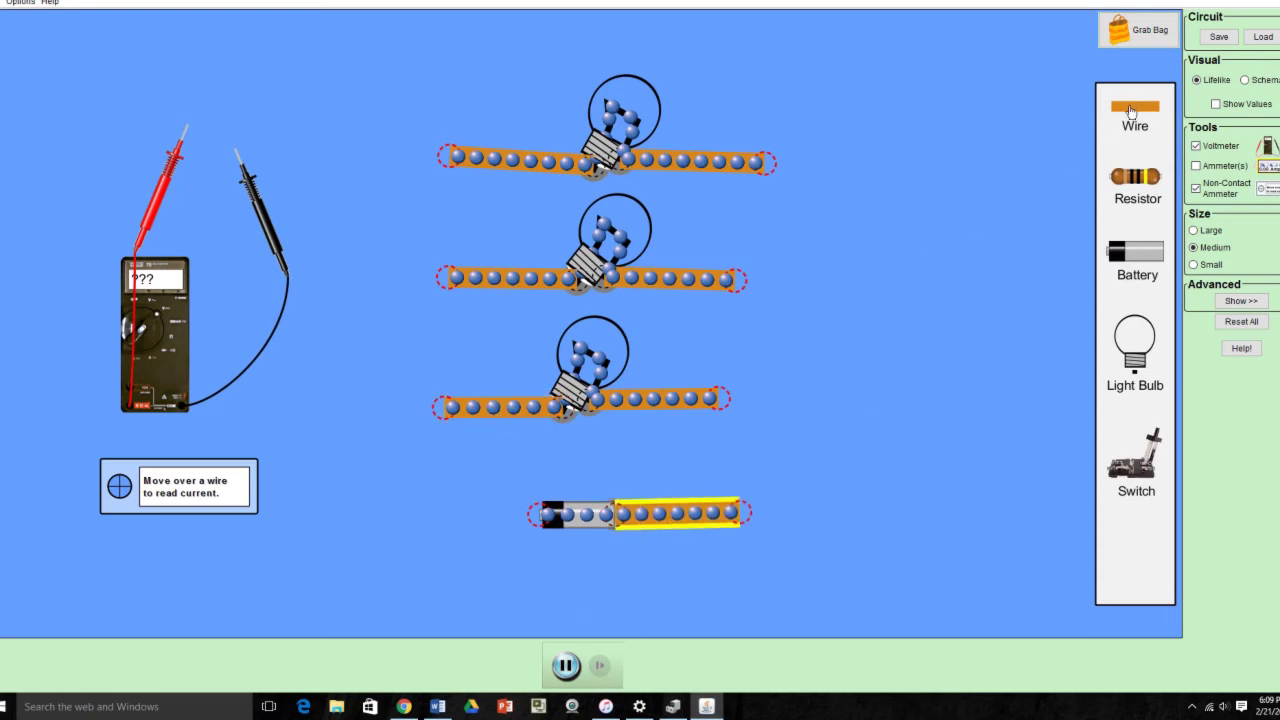
{"action": "left_click_drag", "start_coordinate": [1130, 112], "coordinate": [472, 534]}
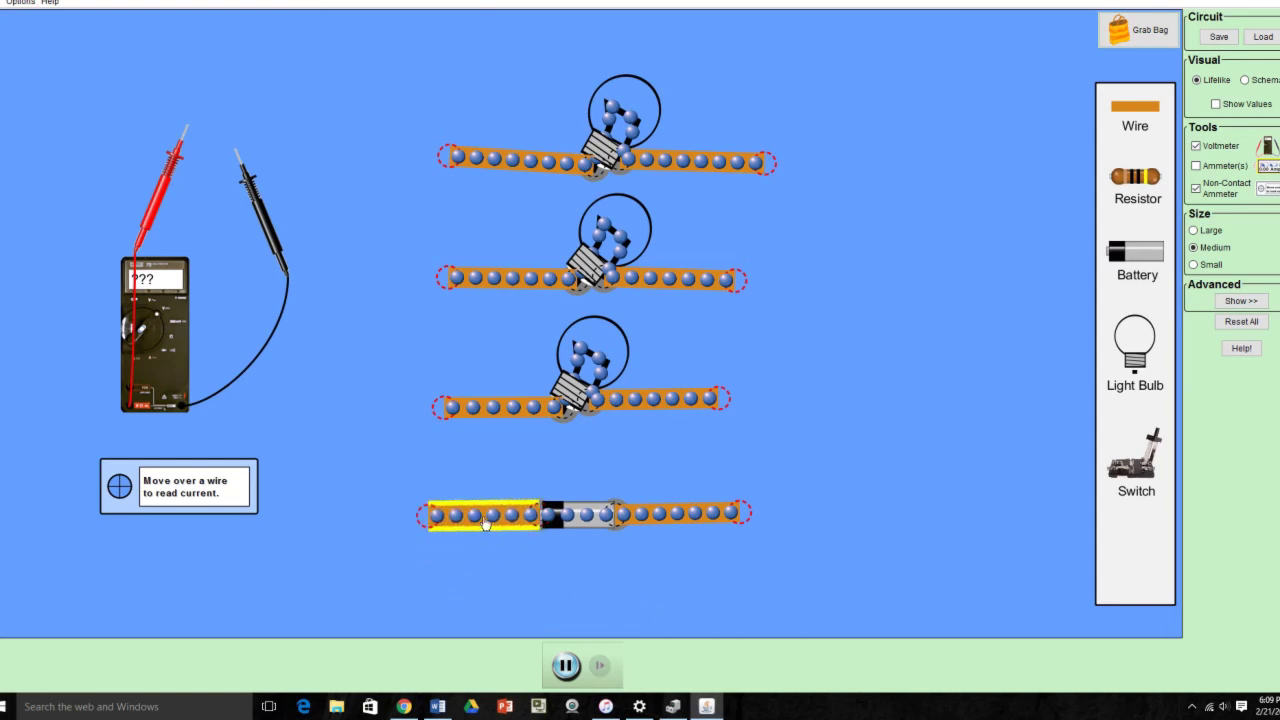
Close the bottom loop so the lower bulb lights across the battery.
{"action": "left_click_drag", "start_coordinate": [1138, 114], "coordinate": [763, 510]}
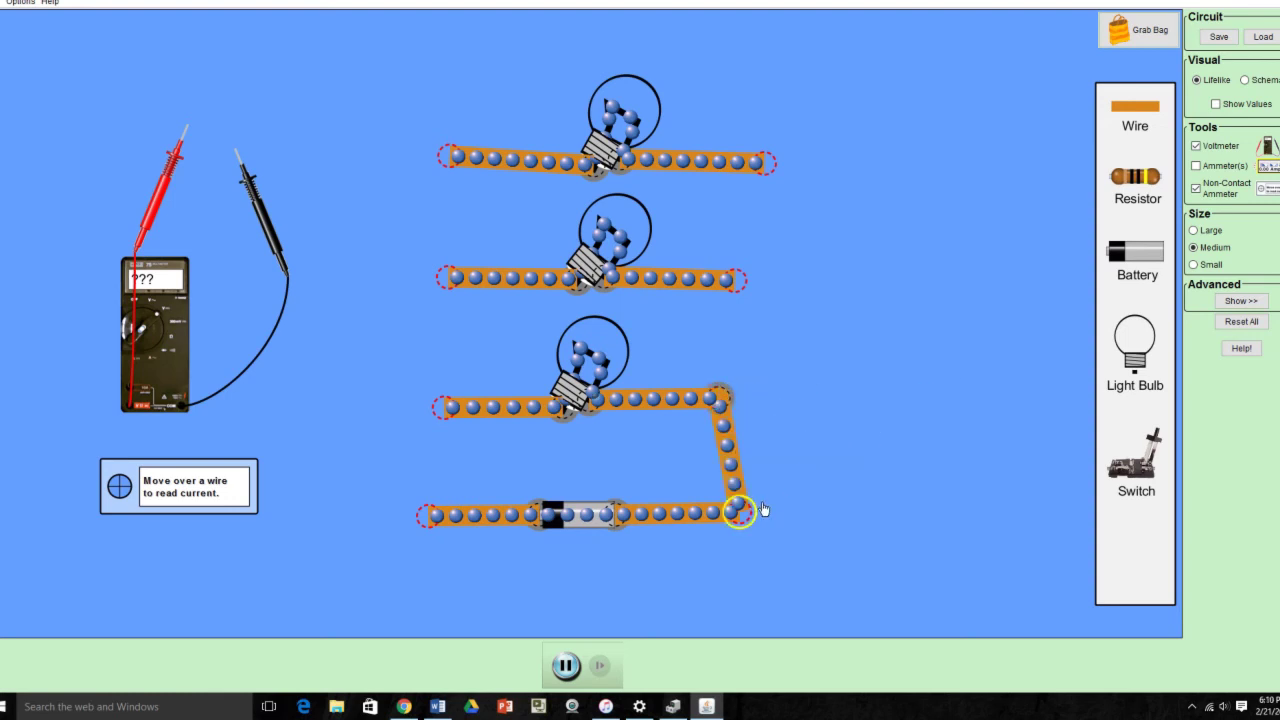
{"action": "left_click_drag", "start_coordinate": [1118, 110], "coordinate": [350, 563]}
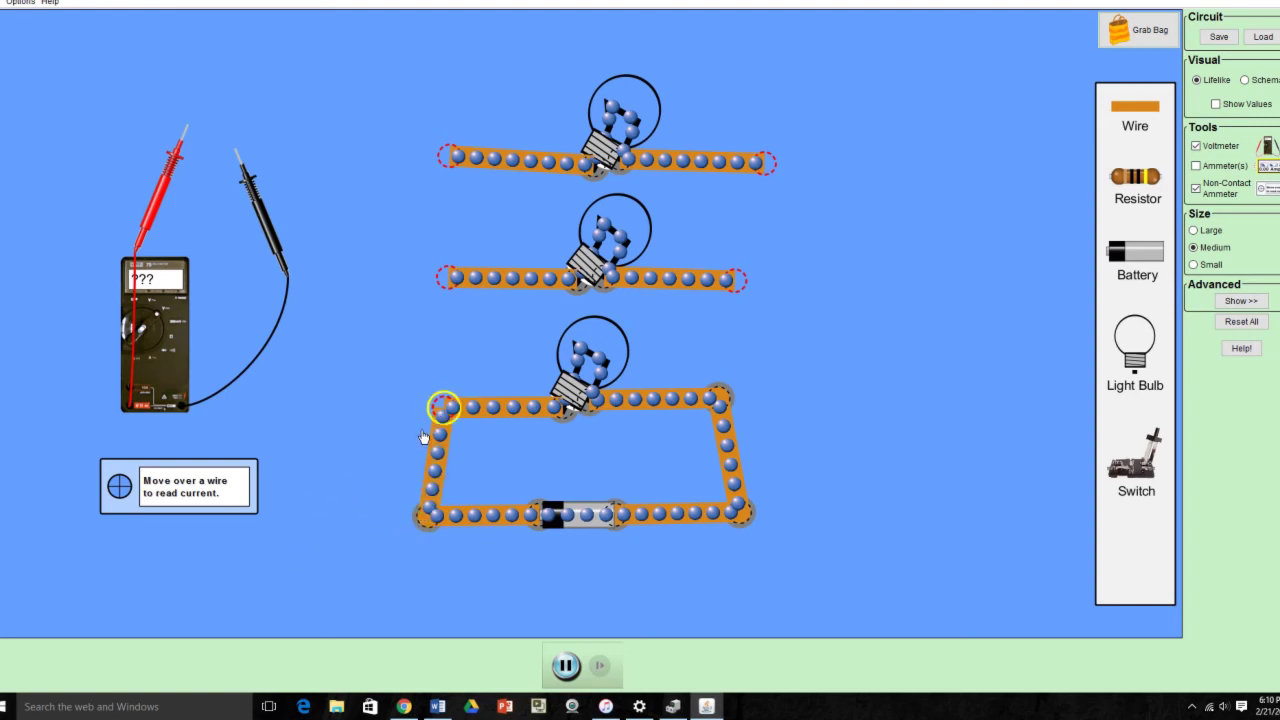
{"action": "left_click_drag", "start_coordinate": [423, 437], "coordinate": [421, 434]}
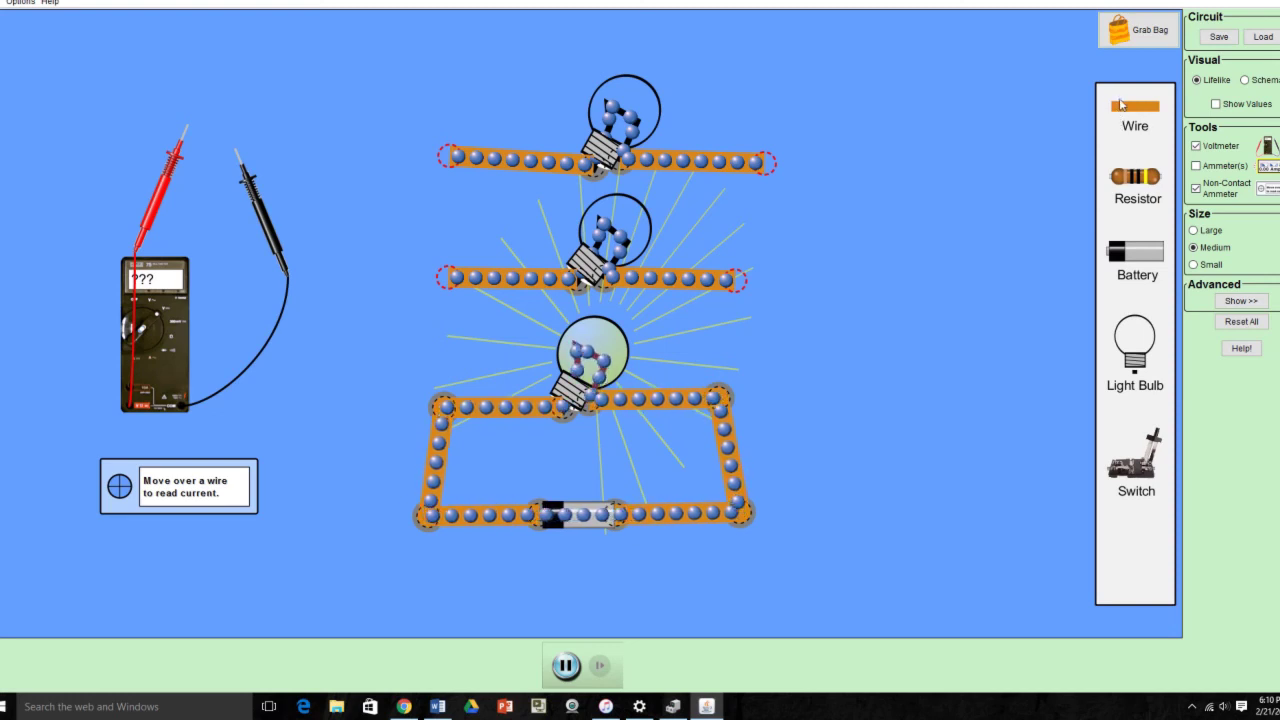
Join the middle and top bulbs' wires to both sides of the loop as parallel branches.
{"action": "left_click_drag", "start_coordinate": [1125, 110], "coordinate": [747, 401]}
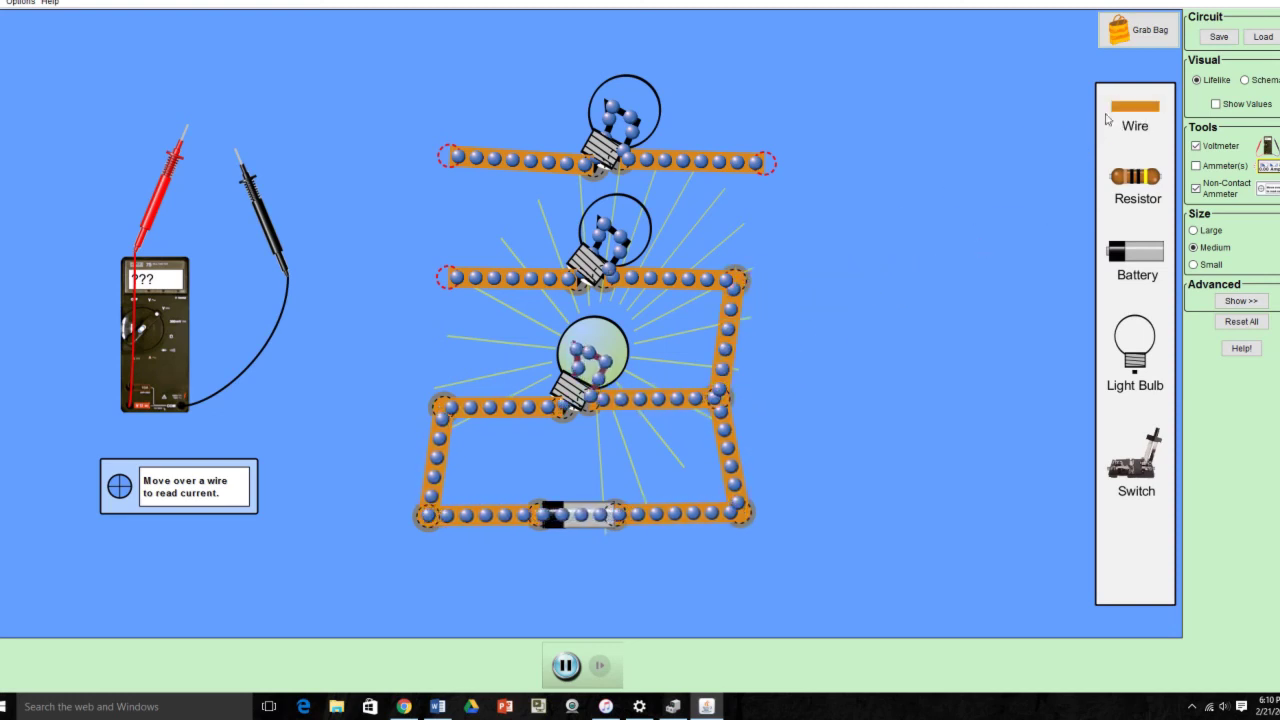
{"action": "left_click_drag", "start_coordinate": [1105, 132], "coordinate": [449, 277]}
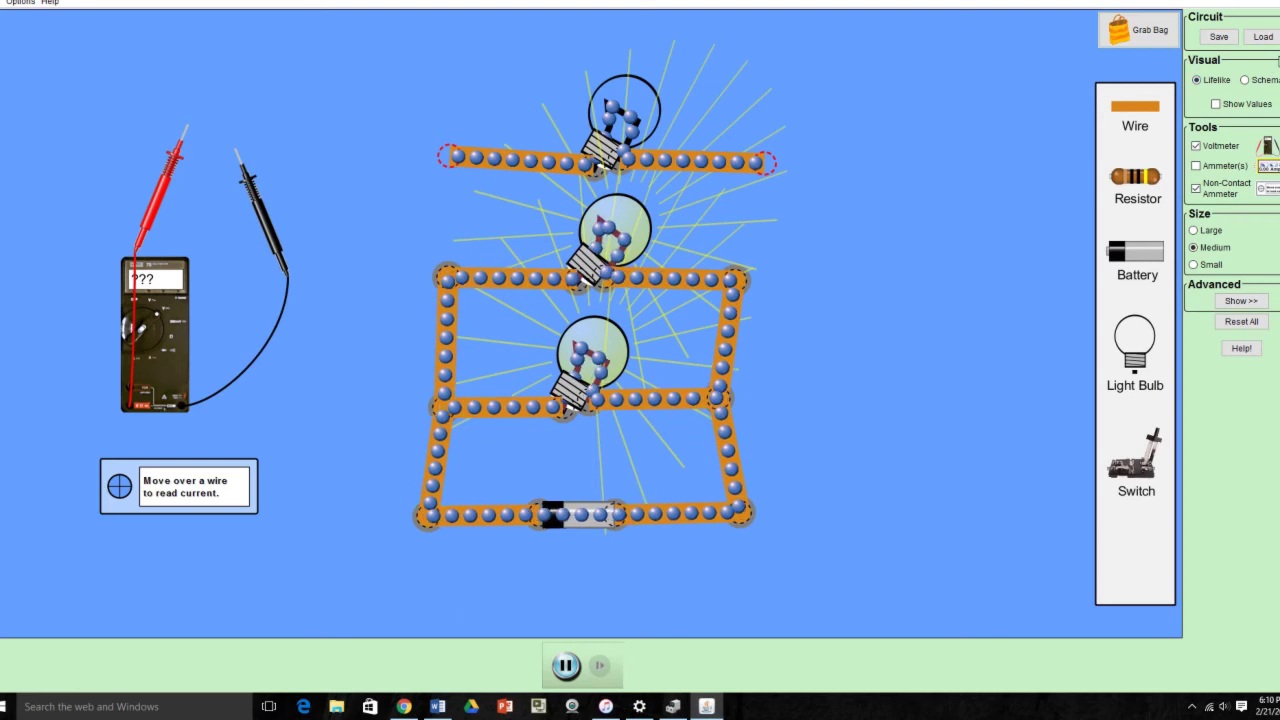
{"action": "left_click_drag", "start_coordinate": [1140, 125], "coordinate": [738, 278]}
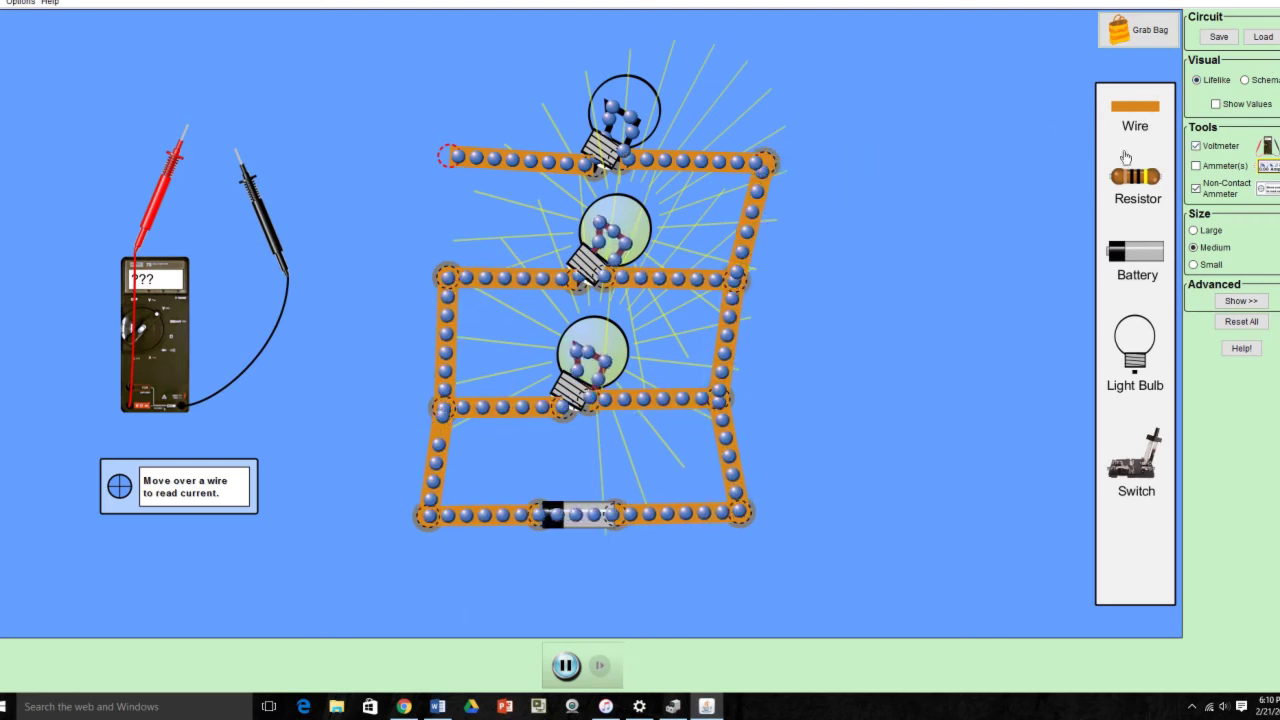
{"action": "left_click_drag", "start_coordinate": [1135, 110], "coordinate": [1030, 495]}
{"action": "left_click_drag", "start_coordinate": [604, 594], "coordinate": [355, 208]}
{"action": "left_click_drag", "start_coordinate": [430, 165], "coordinate": [432, 163]}
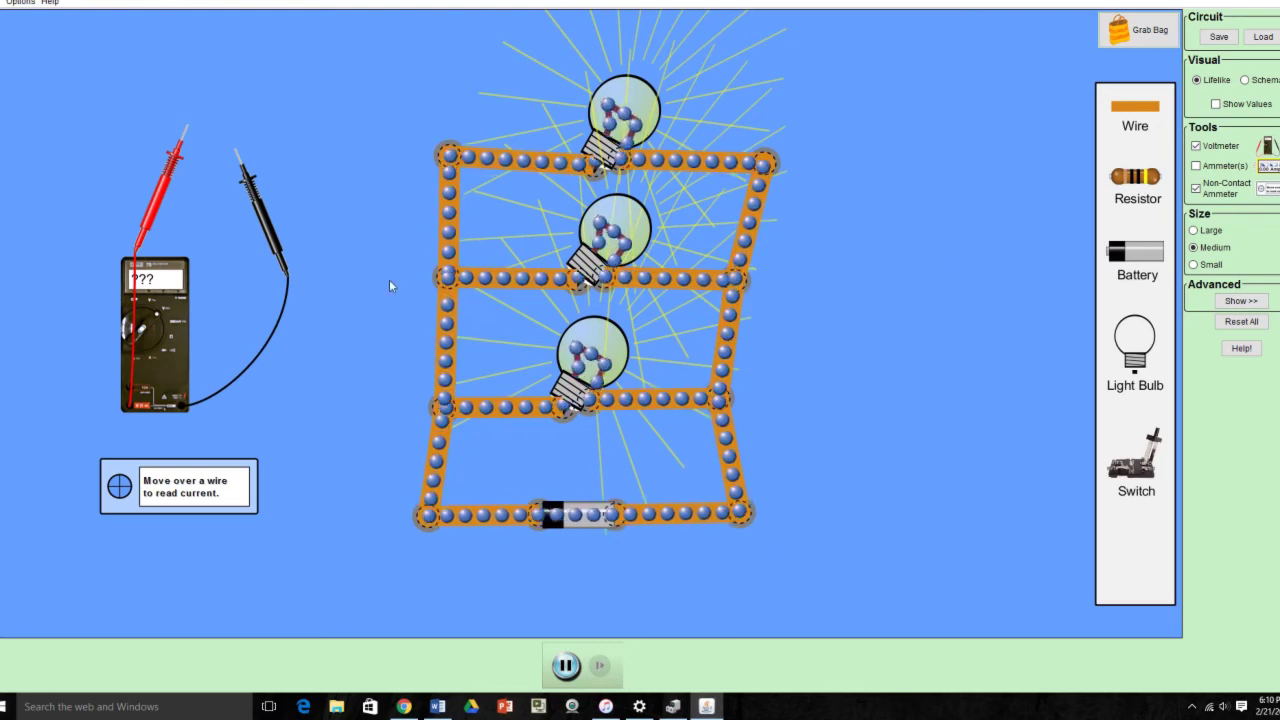
Bring the voltmeter closer and read about 9 V across the battery and the lower bulb.
{"action": "left_click_drag", "start_coordinate": [156, 370], "coordinate": [267, 373]}
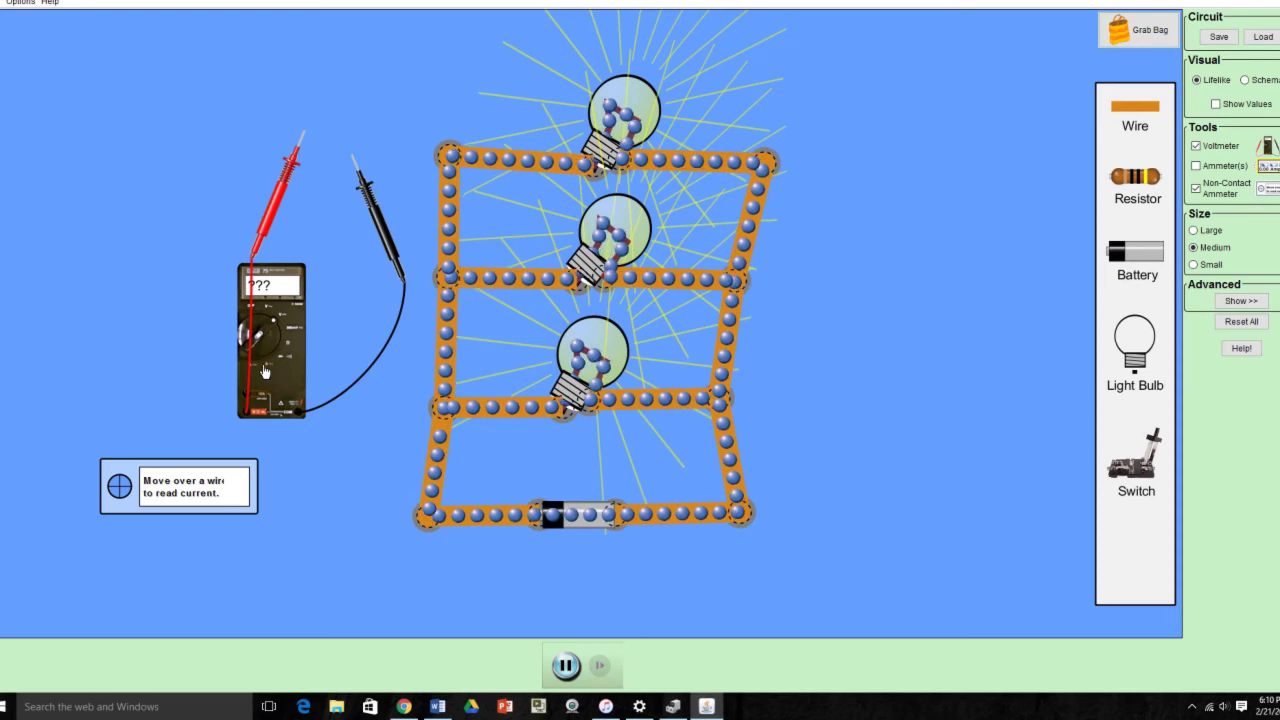
{"action": "left_click_drag", "start_coordinate": [396, 268], "coordinate": [652, 605]}
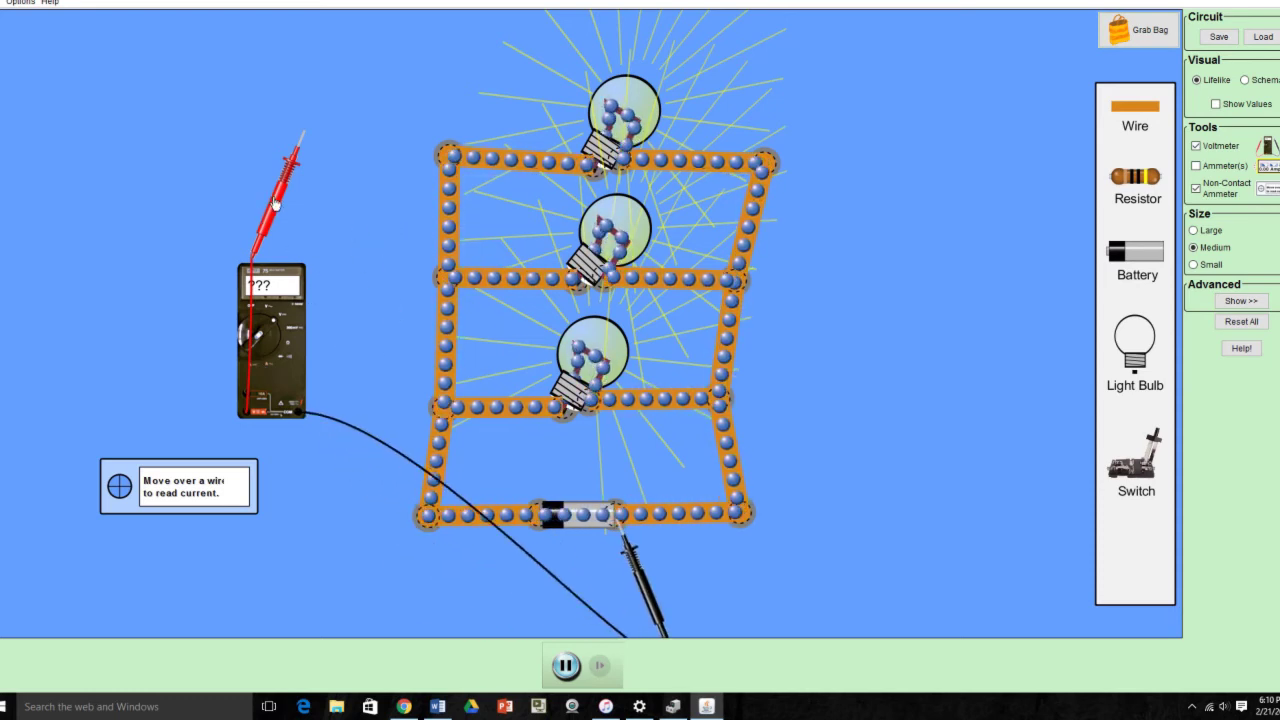
{"action": "left_click_drag", "start_coordinate": [270, 215], "coordinate": [506, 590]}
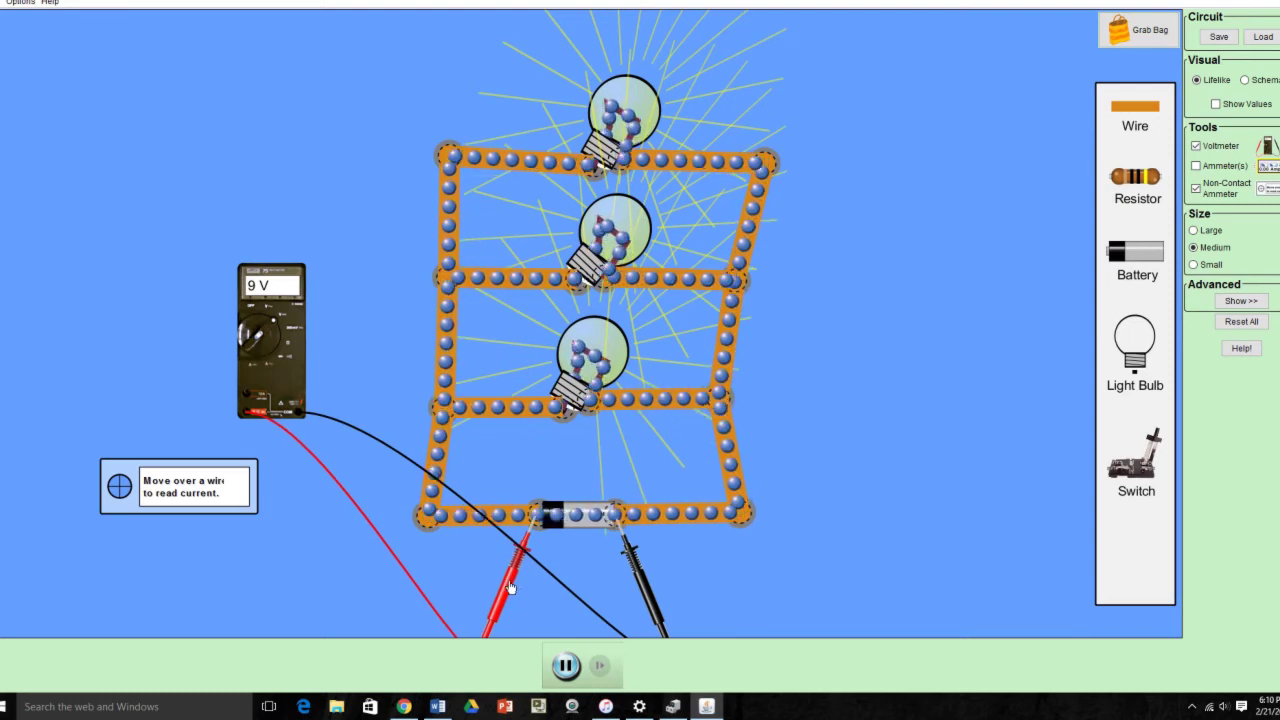
{"action": "left_click_drag", "start_coordinate": [515, 588], "coordinate": [533, 484]}
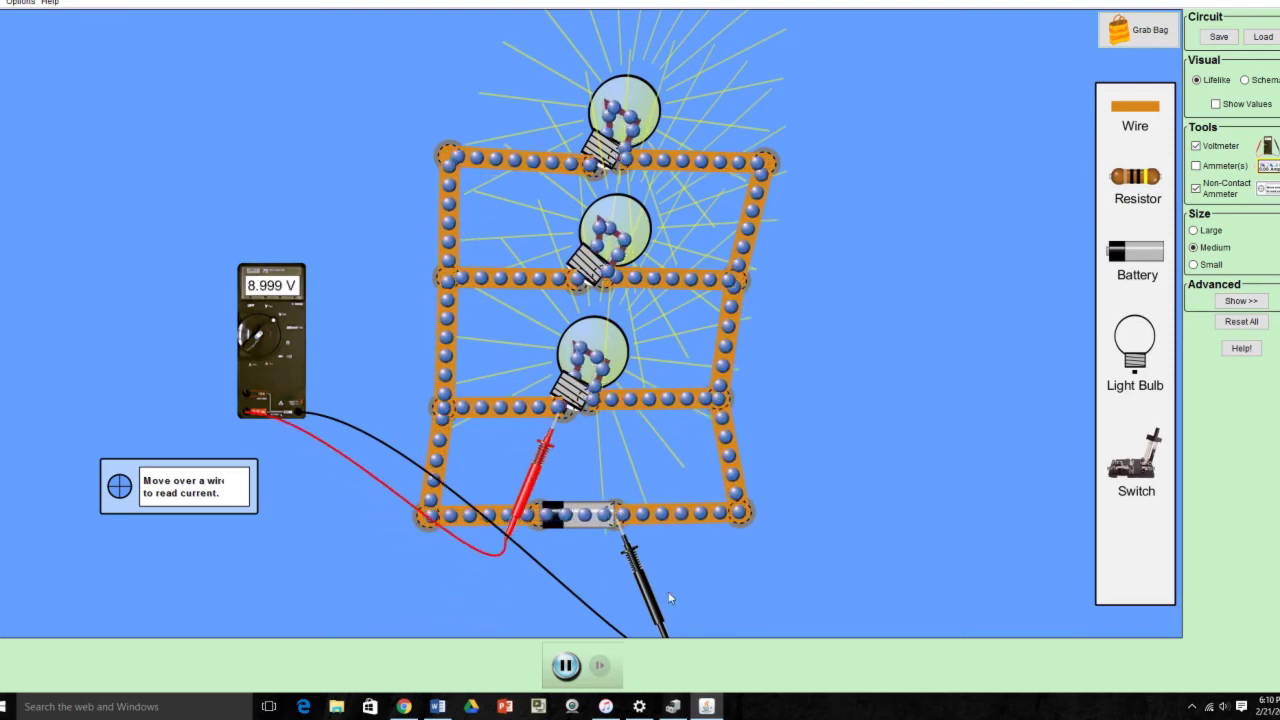
{"action": "left_click_drag", "start_coordinate": [643, 595], "coordinate": [622, 484]}
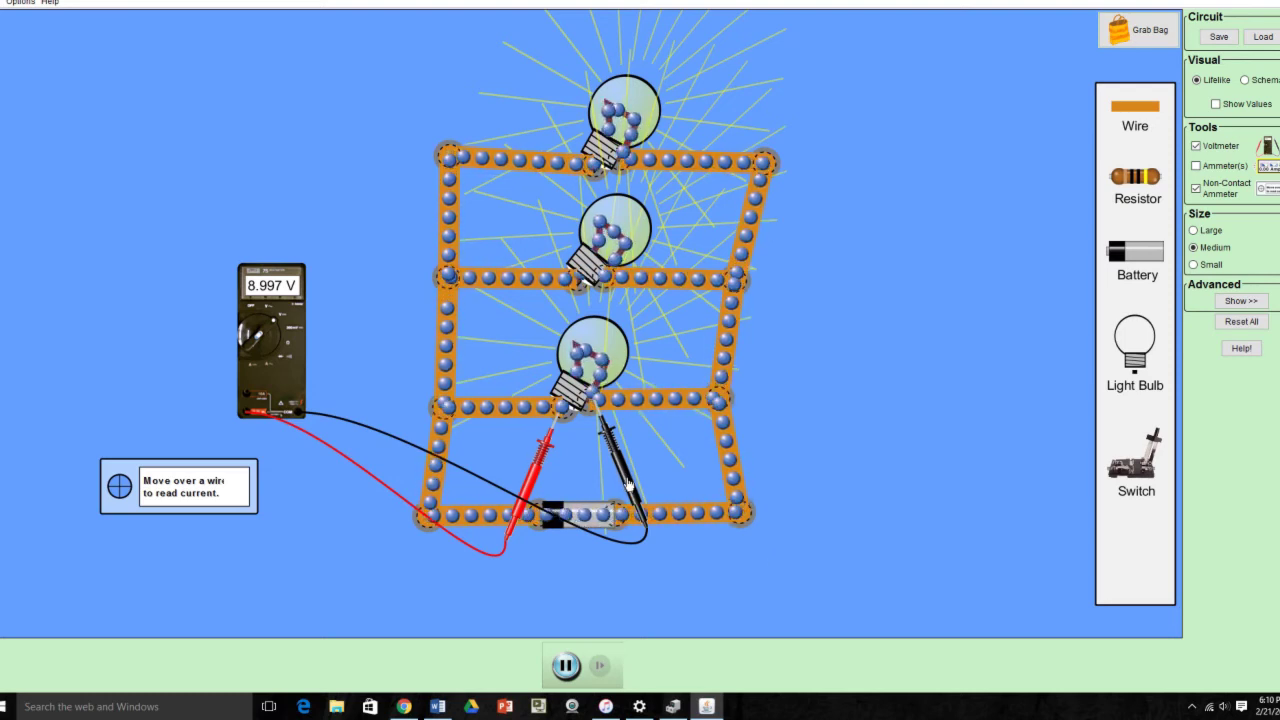
Read about 9 V across the middle bulb, then take both probes off the circuit.
{"action": "left_click_drag", "start_coordinate": [628, 484], "coordinate": [630, 362]}
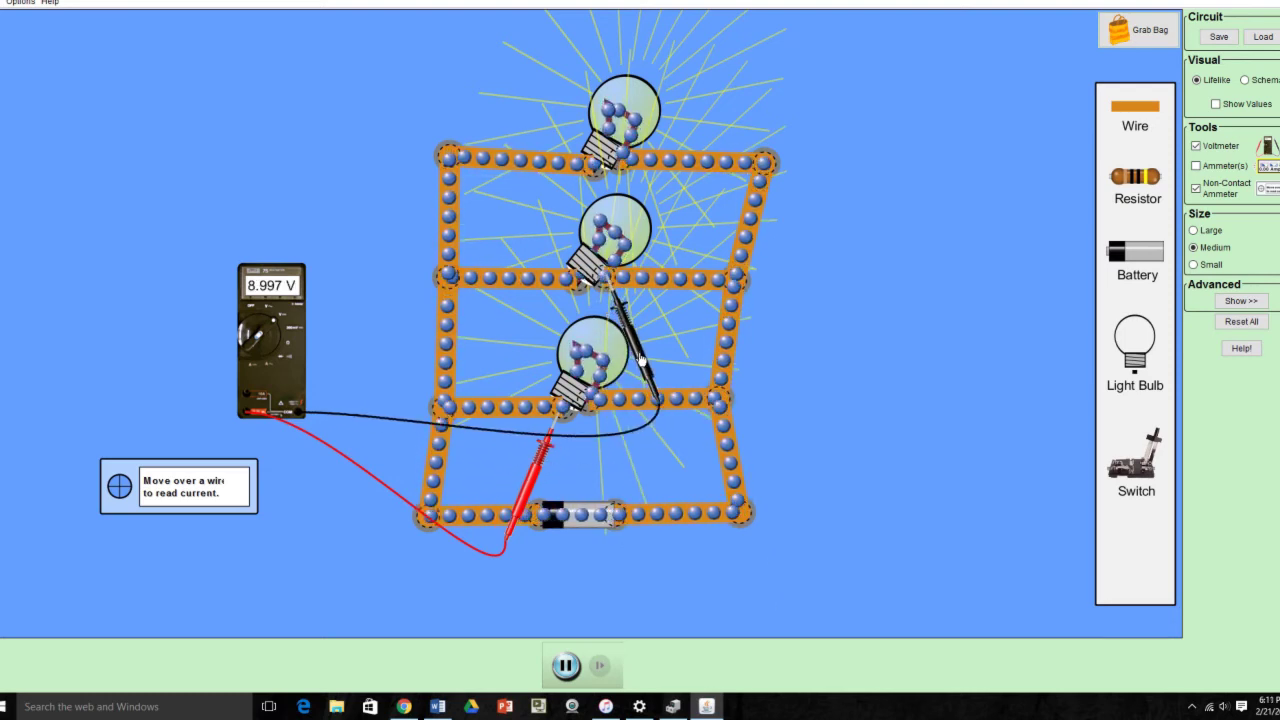
{"action": "left_click_drag", "start_coordinate": [538, 474], "coordinate": [543, 383]}
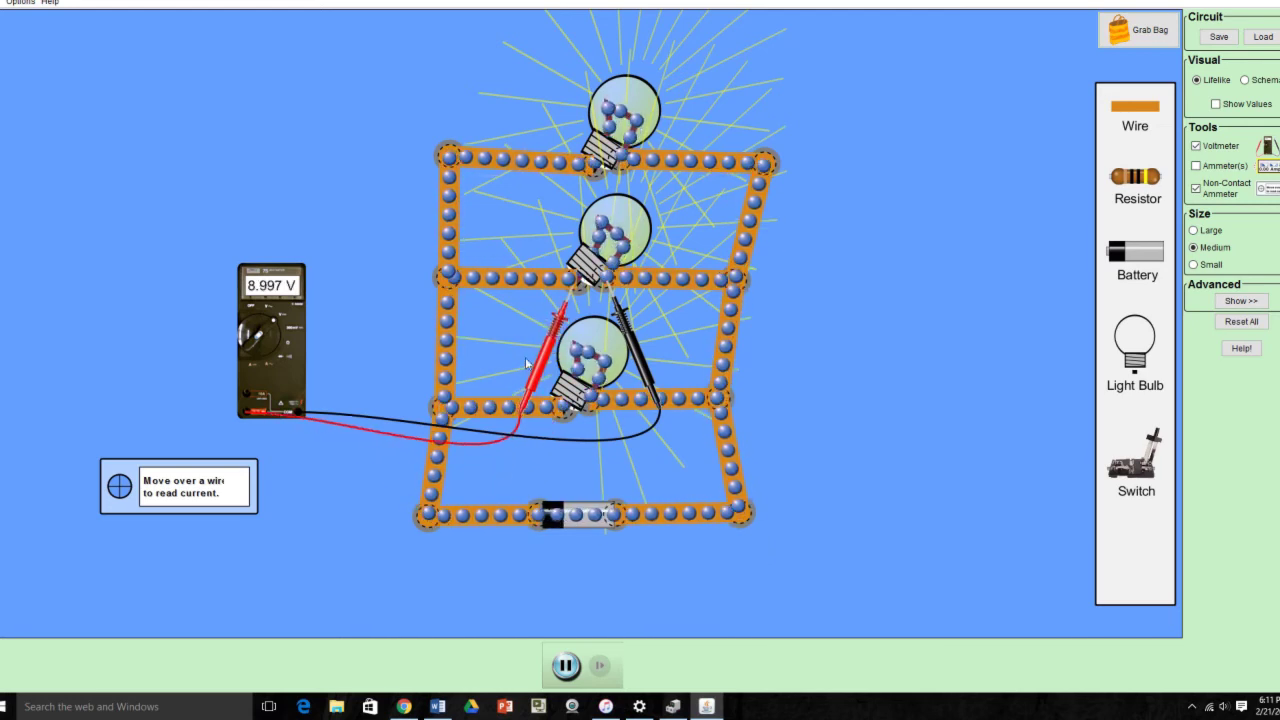
{"action": "left_click_drag", "start_coordinate": [540, 372], "coordinate": [555, 245]}
{"action": "left_click_drag", "start_coordinate": [646, 341], "coordinate": [651, 238]}
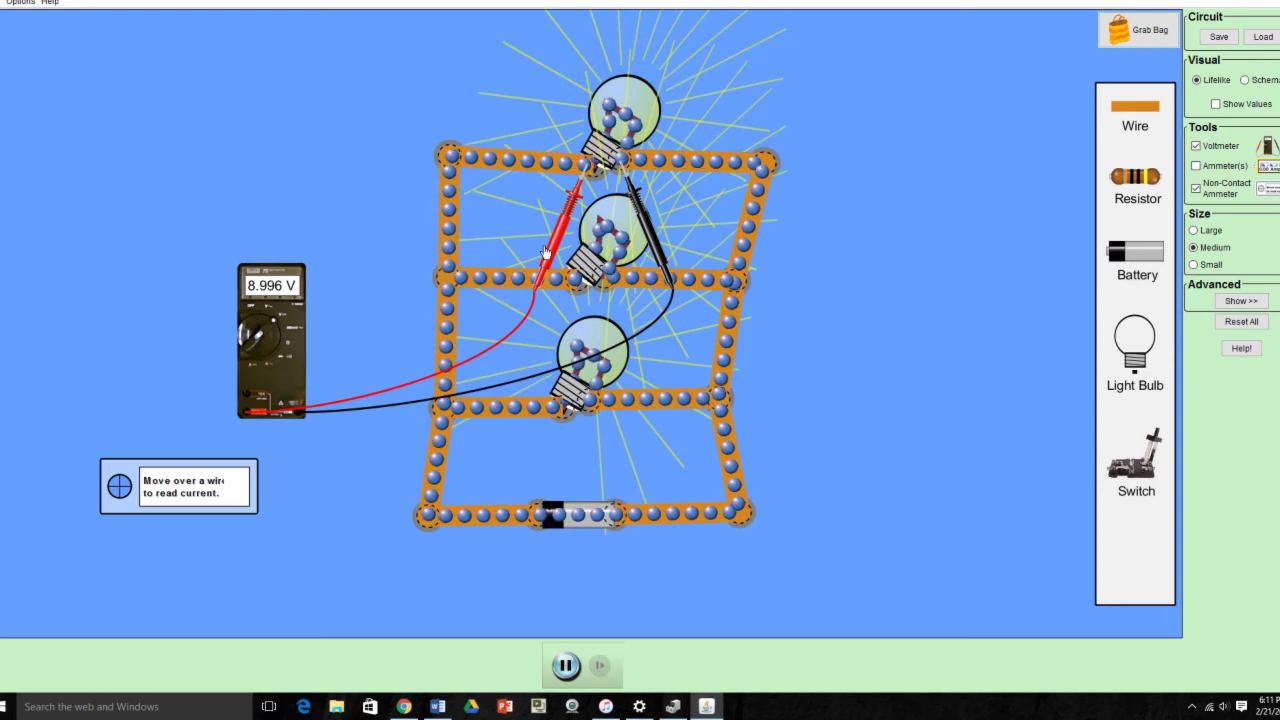
{"action": "left_click_drag", "start_coordinate": [553, 259], "coordinate": [357, 205]}
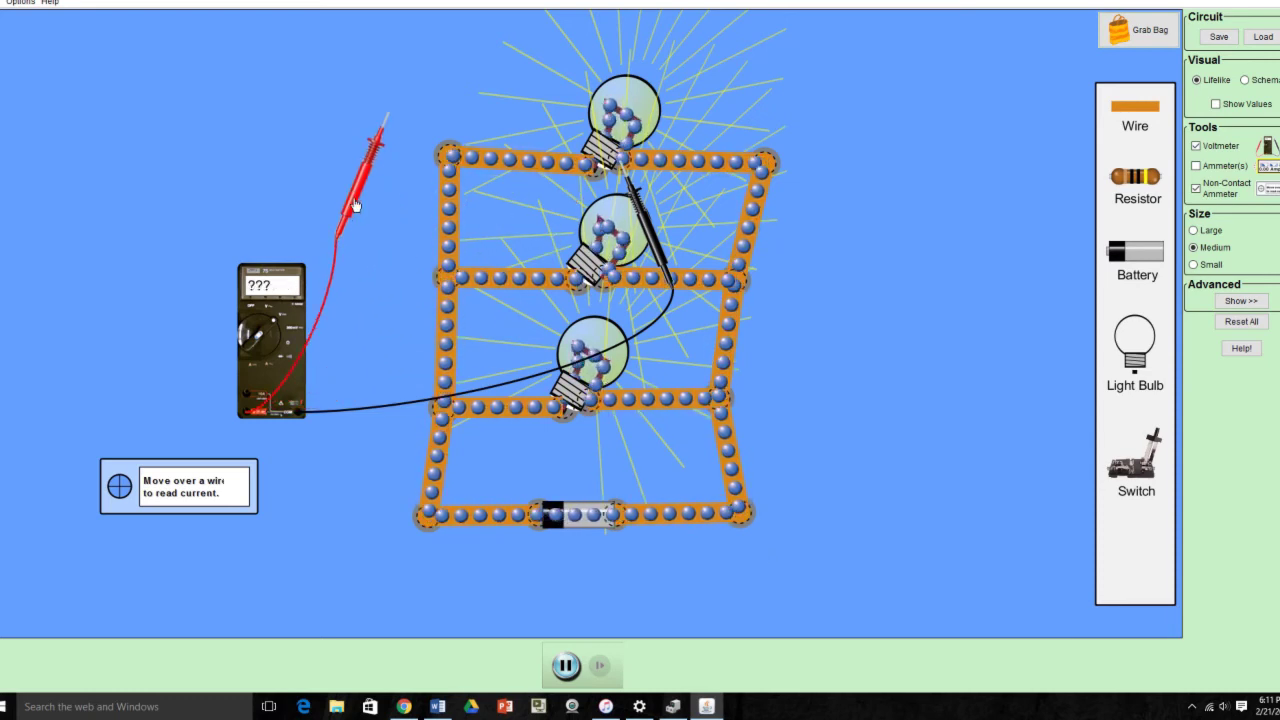
{"action": "left_click_drag", "start_coordinate": [673, 289], "coordinate": [358, 510]}
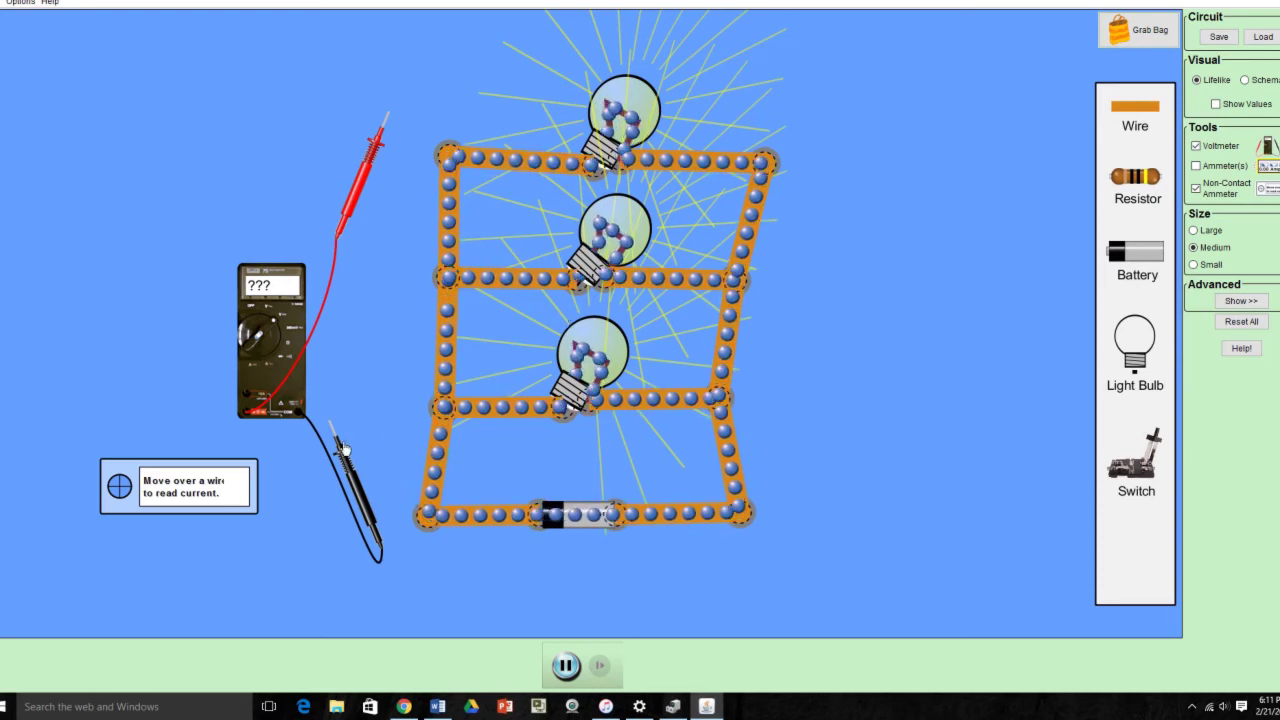
Read 0.90 A in the lower and middle bulb branches and 2.70 A in the bottom main wire.
{"action": "left_click_drag", "start_coordinate": [208, 489], "coordinate": [741, 521]}
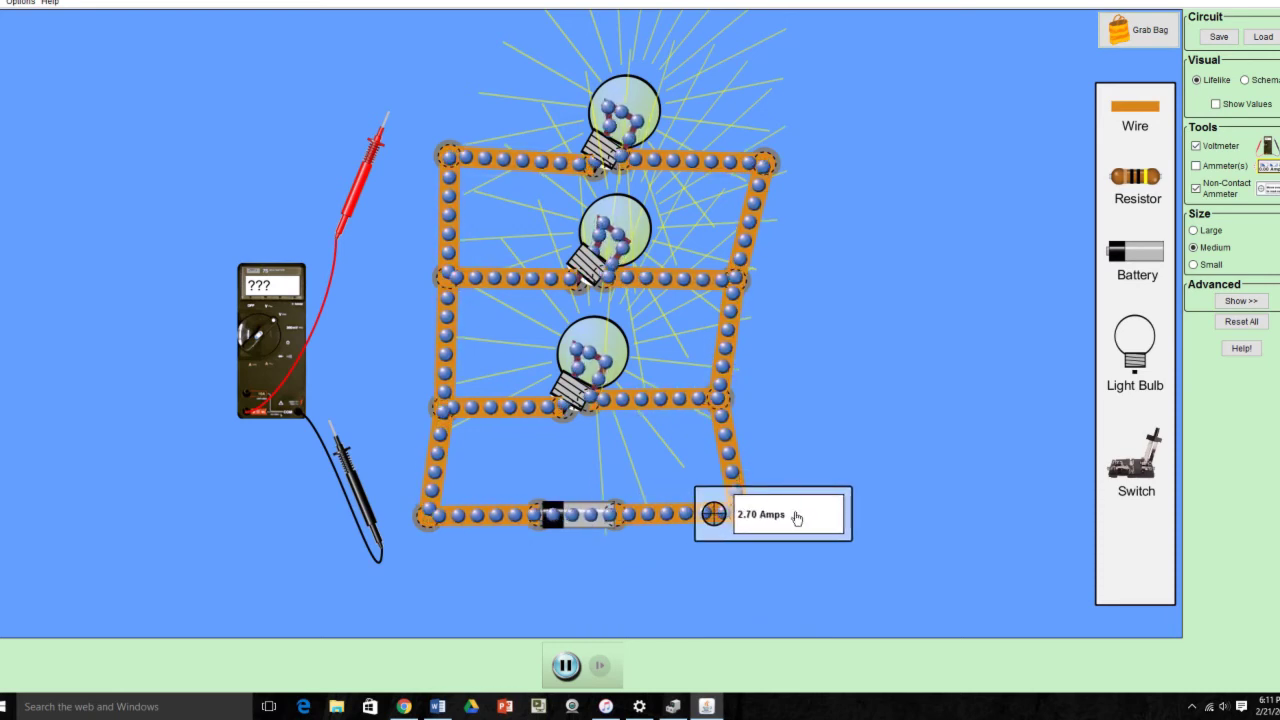
{"action": "left_click_drag", "start_coordinate": [797, 517], "coordinate": [812, 451]}
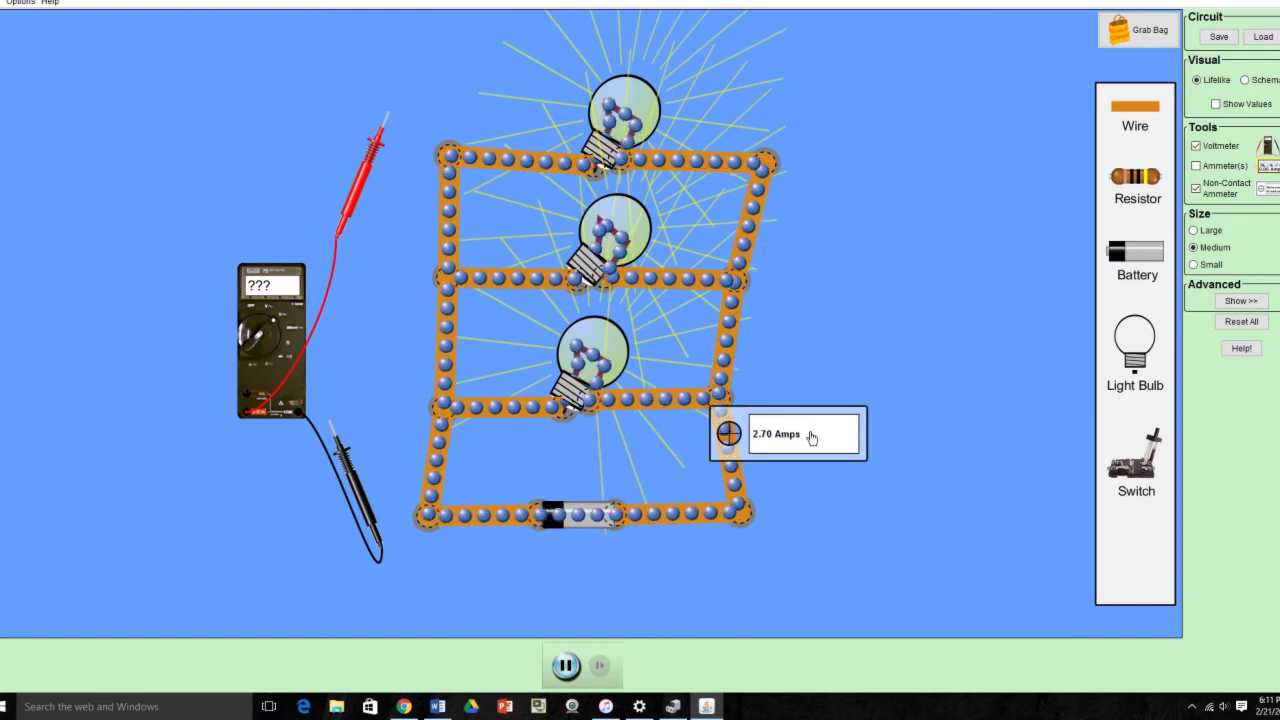
{"action": "left_click_drag", "start_coordinate": [812, 437], "coordinate": [748, 411]}
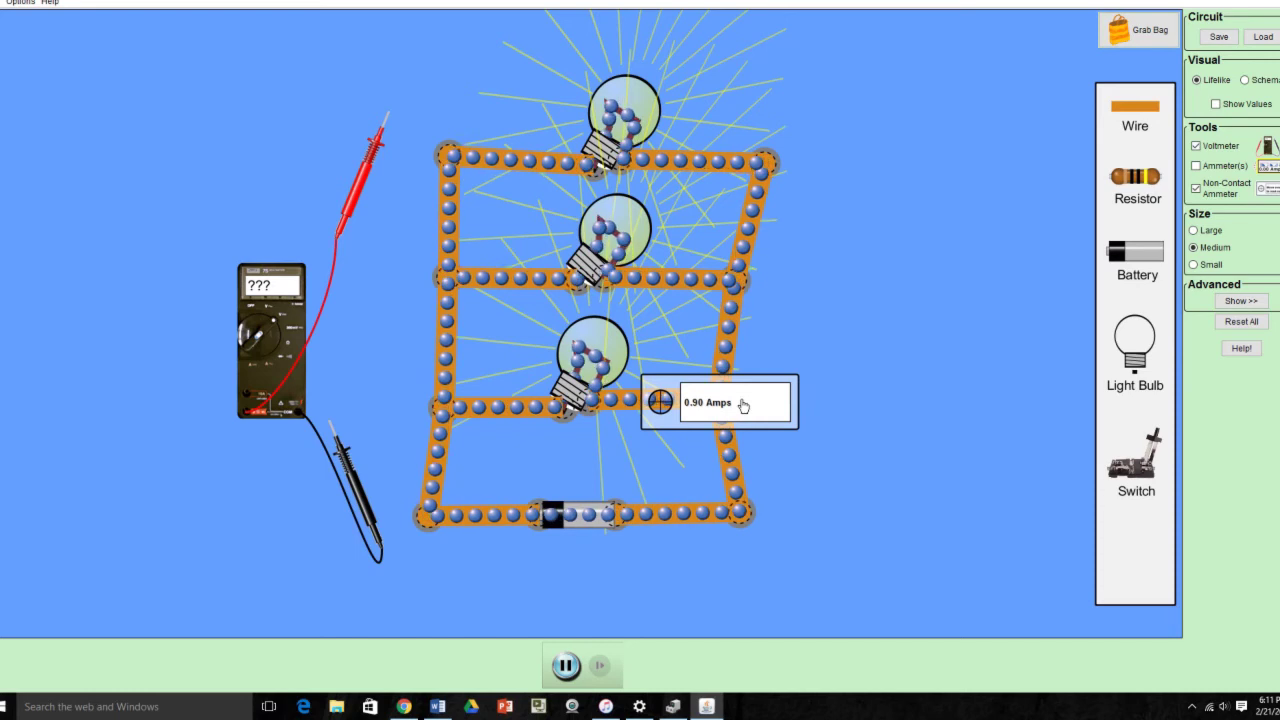
{"action": "left_click_drag", "start_coordinate": [743, 404], "coordinate": [787, 288]}
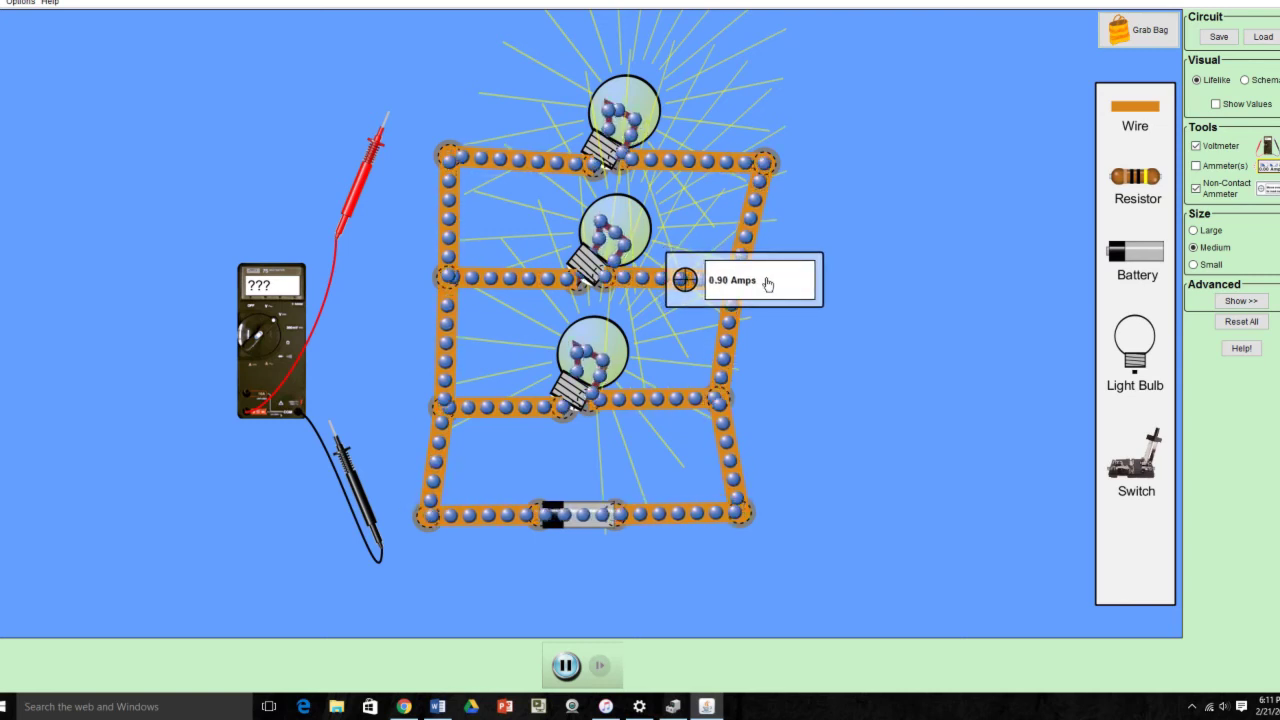
{"action": "left_click_drag", "start_coordinate": [767, 284], "coordinate": [839, 176]}
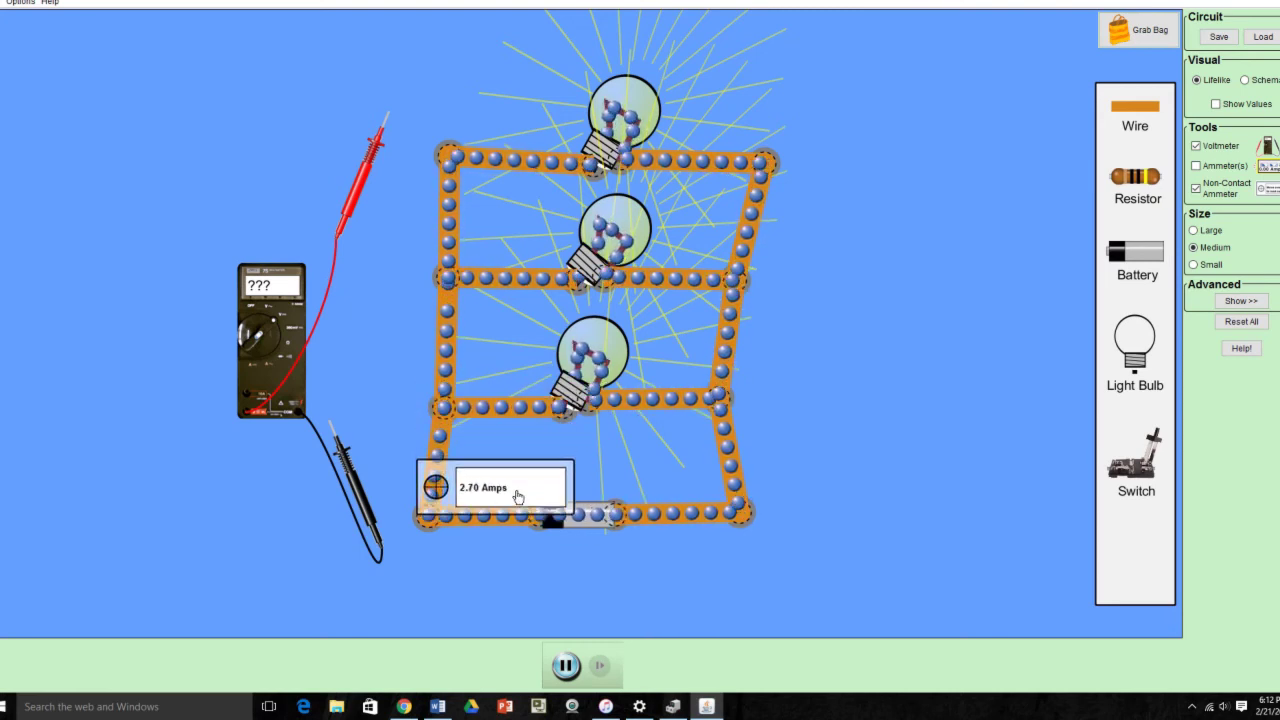
{"action": "left_click_drag", "start_coordinate": [527, 528], "coordinate": [621, 583]}
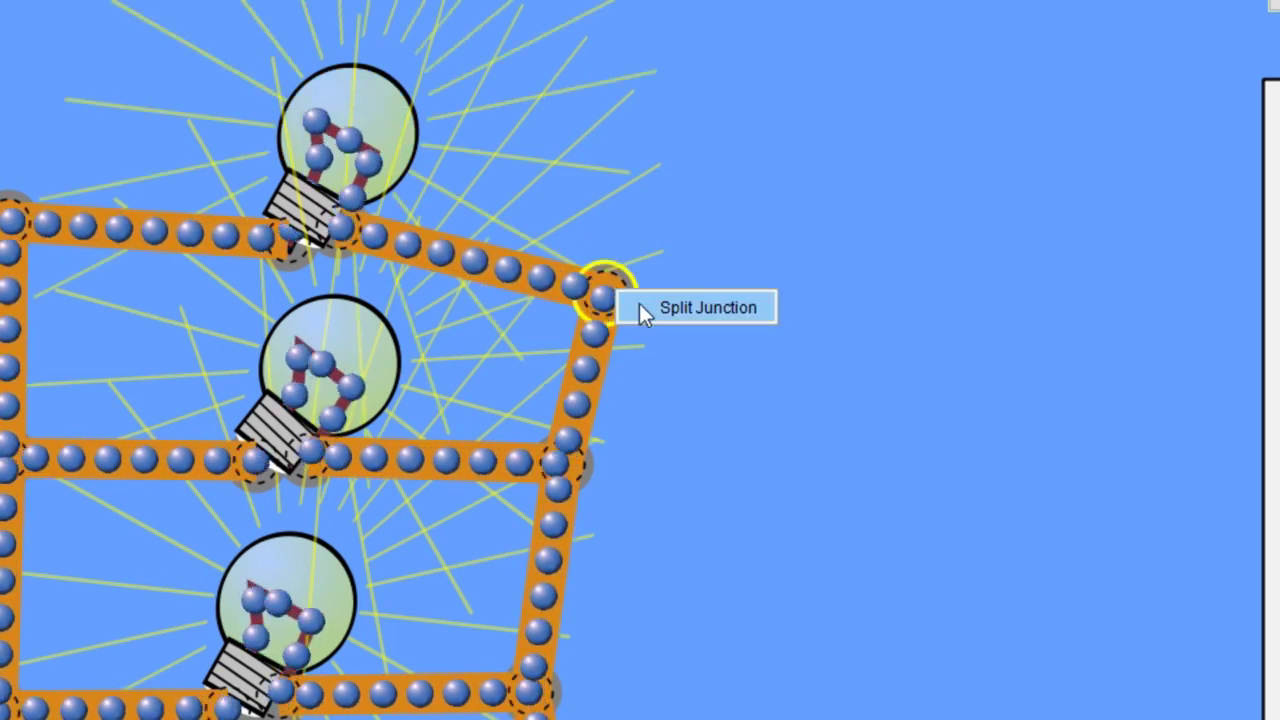
{"action": "left_click", "coordinate": [630, 306]}
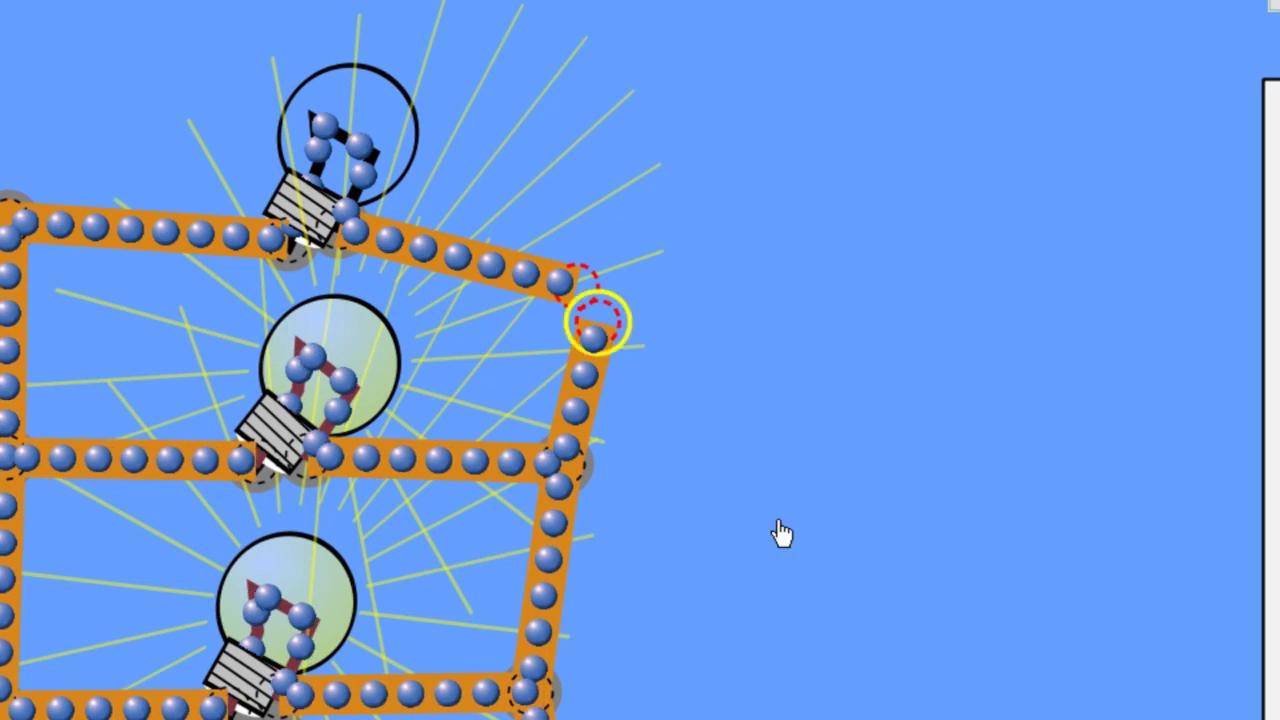
{"action": "left_click_drag", "start_coordinate": [782, 533], "coordinate": [762, 328]}
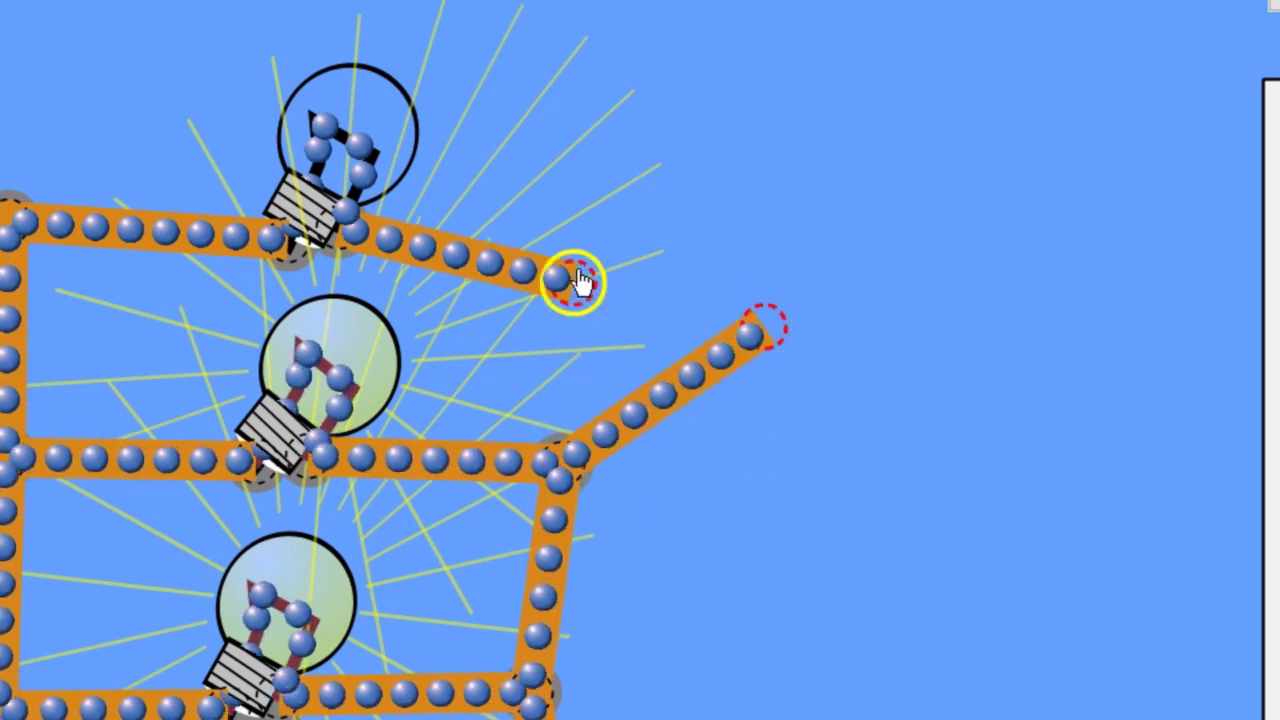
{"action": "left_click_drag", "start_coordinate": [583, 283], "coordinate": [638, 200]}
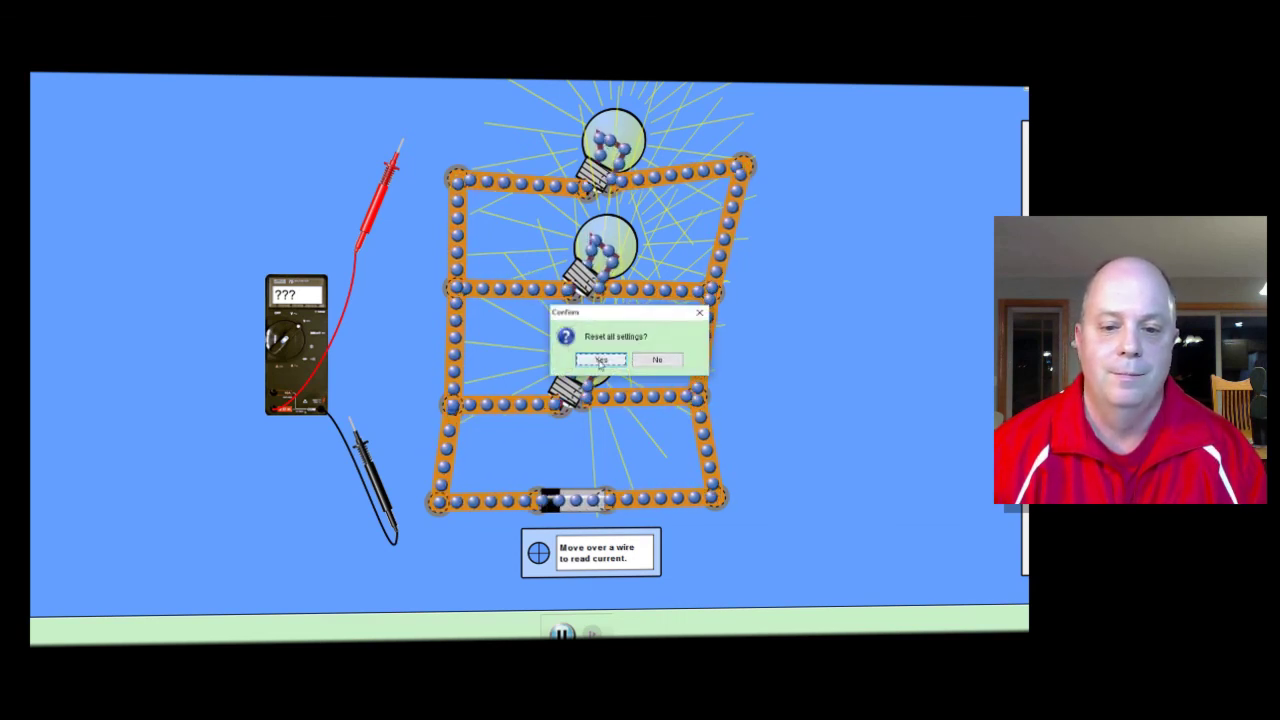
Confirm Reset All so the parallel circuit is removed, leaving only the voltmeter and non-contact ammeter.
{"action": "left_click", "coordinate": [586, 357]}
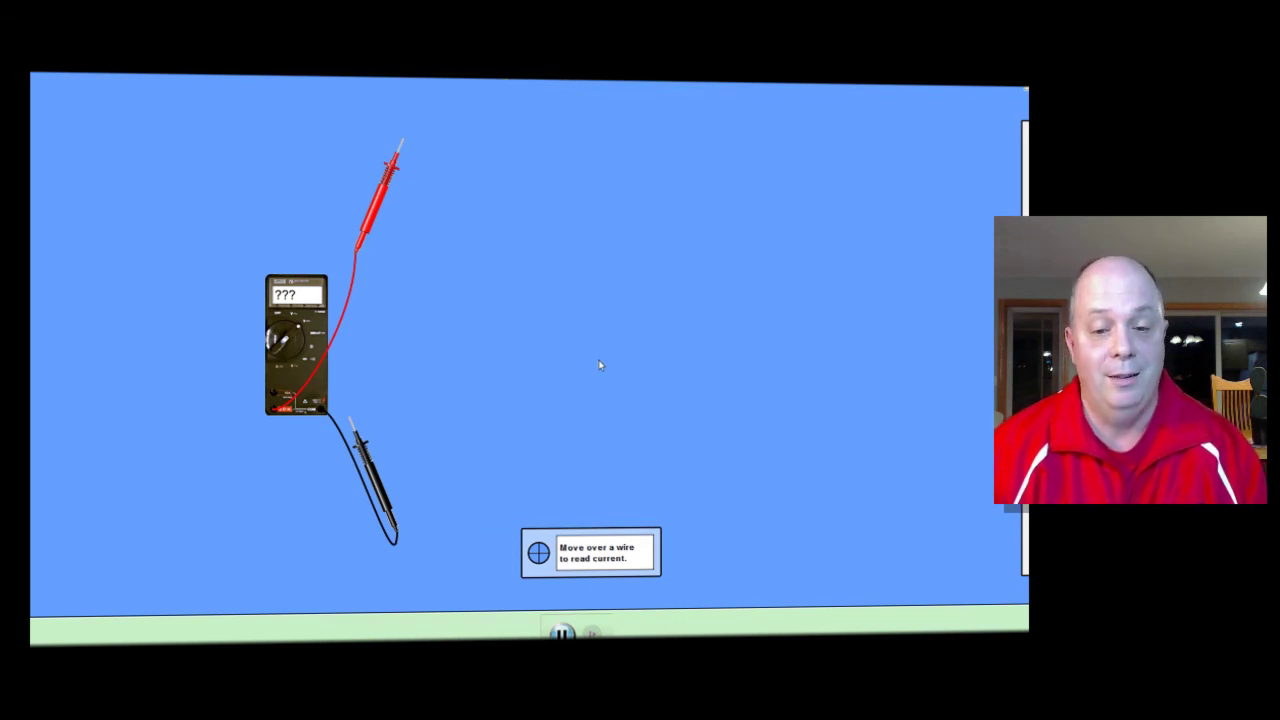